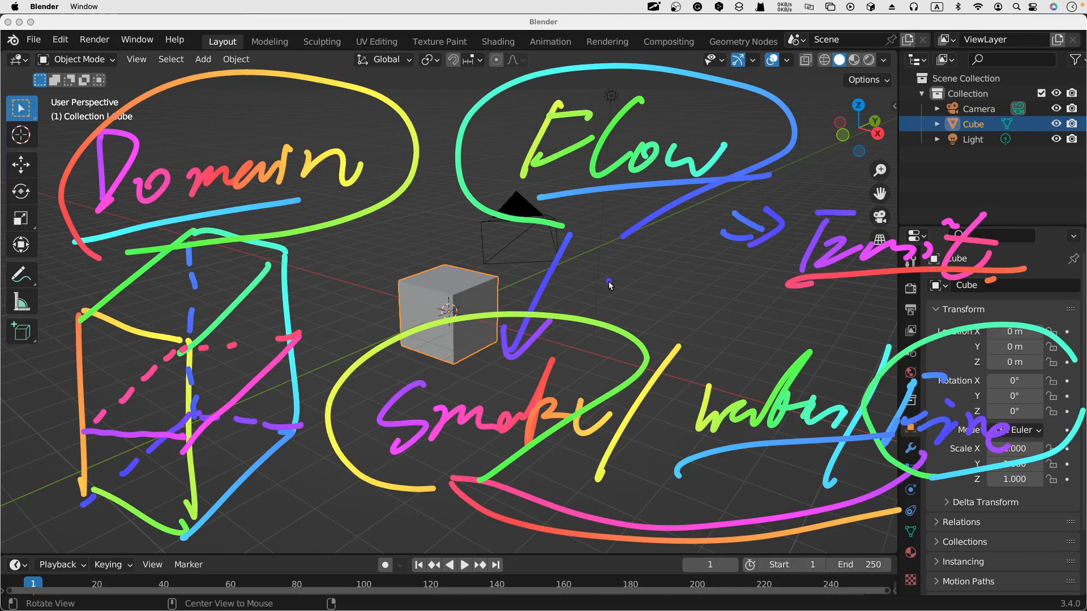
Step: Rename the default cube as Domain
key(Escape)
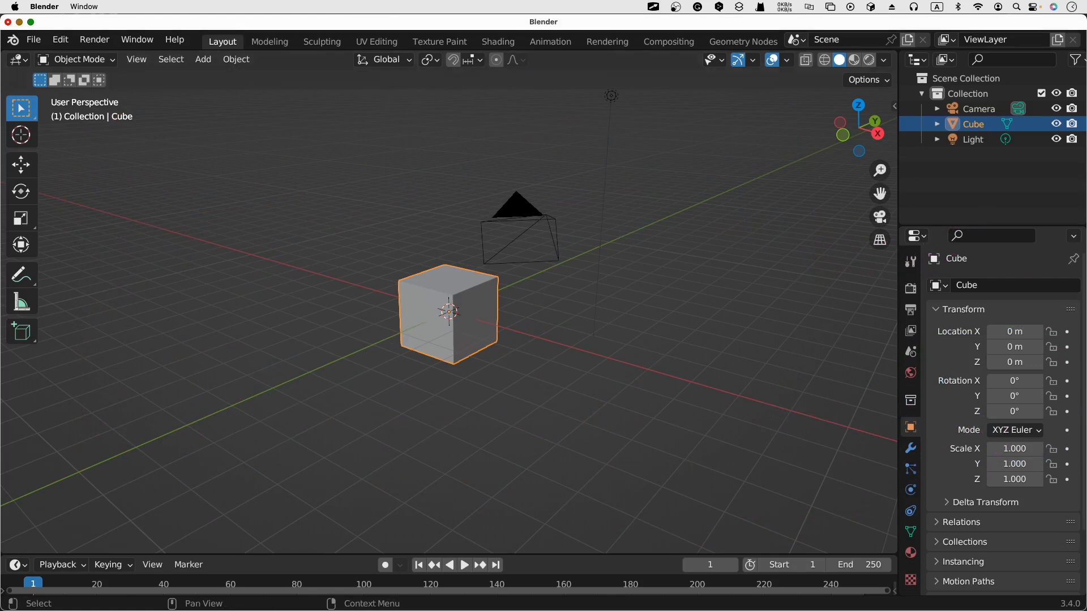
double_click(970, 124)
text(Domain)
key(Return)
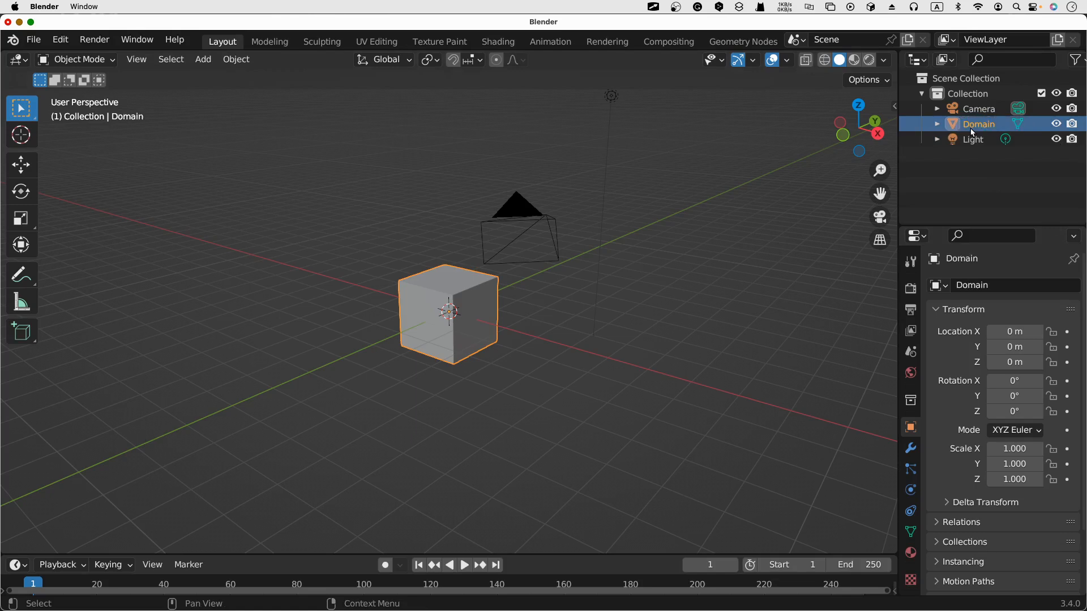
middle_drag(649, 280, 673, 265)
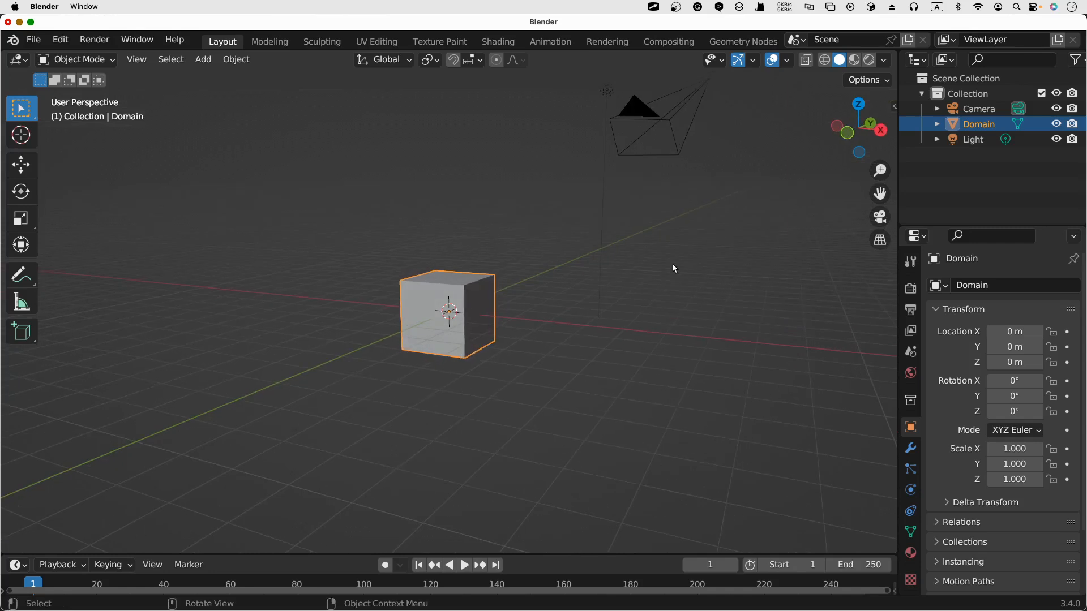
click(804, 63)
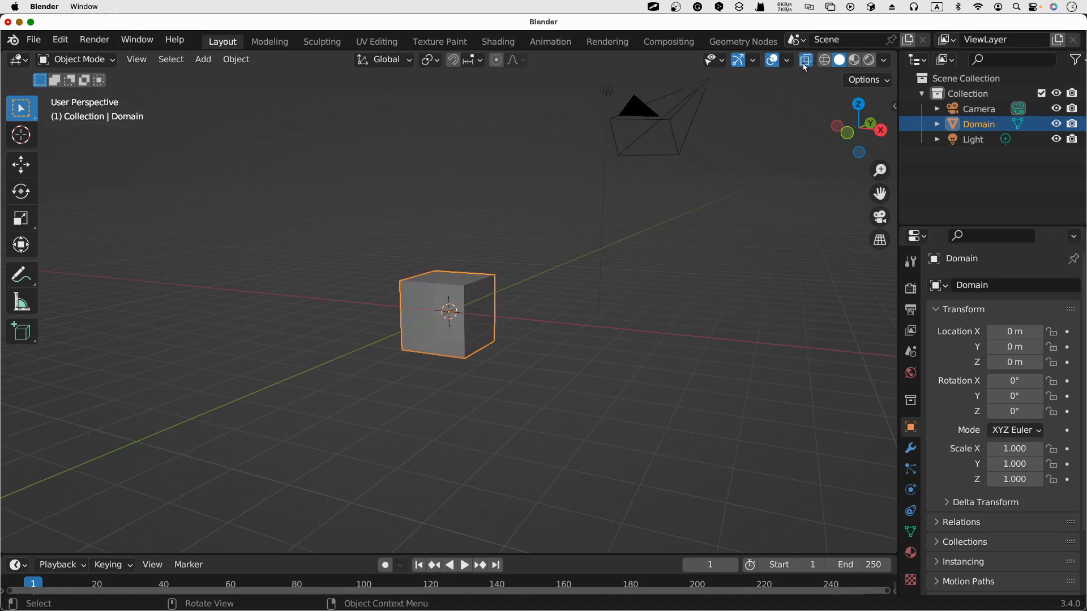
click(804, 64)
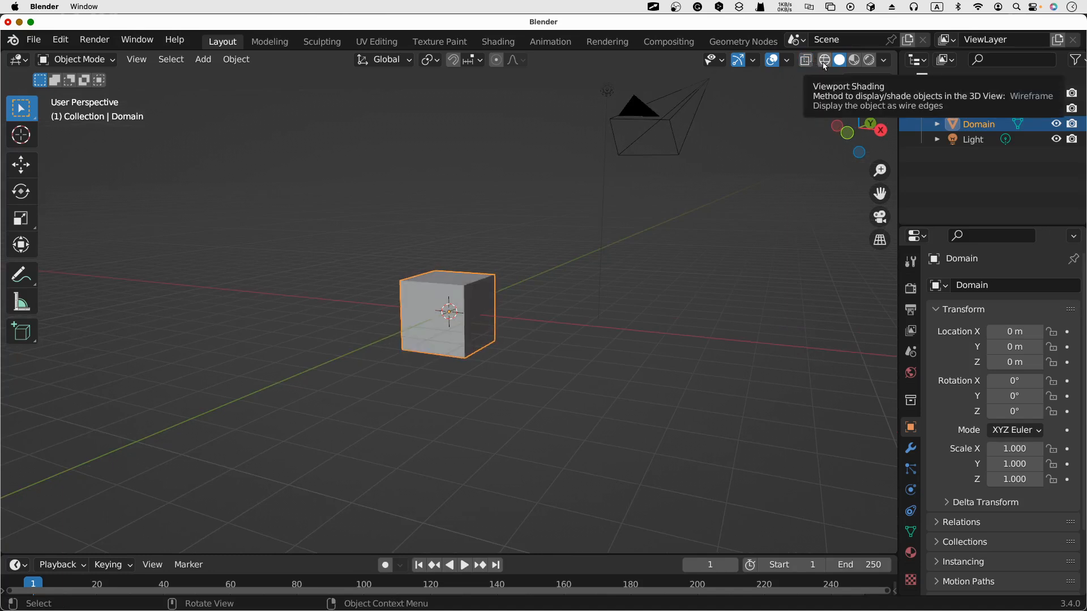
Step: Deselect the cube and turn on the Screencast Keys display
click(641, 308)
key(n)
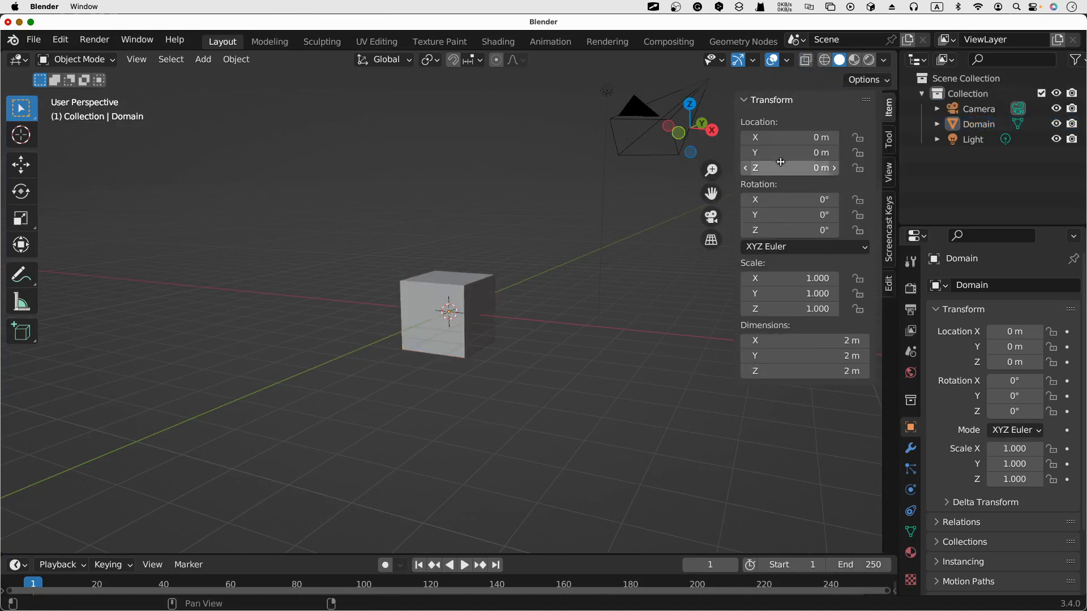
click(889, 226)
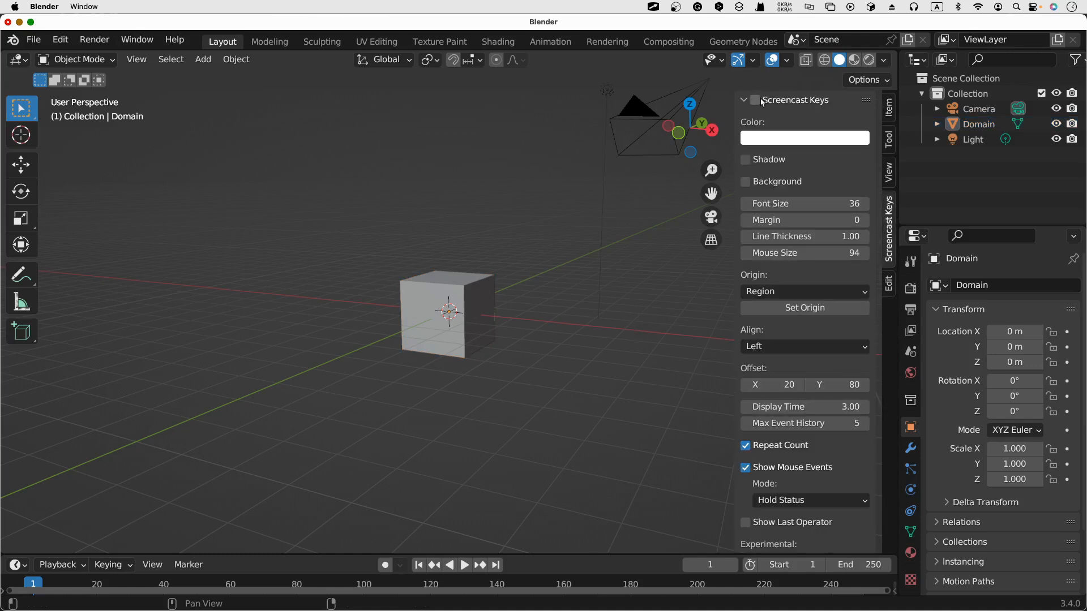
key(n)
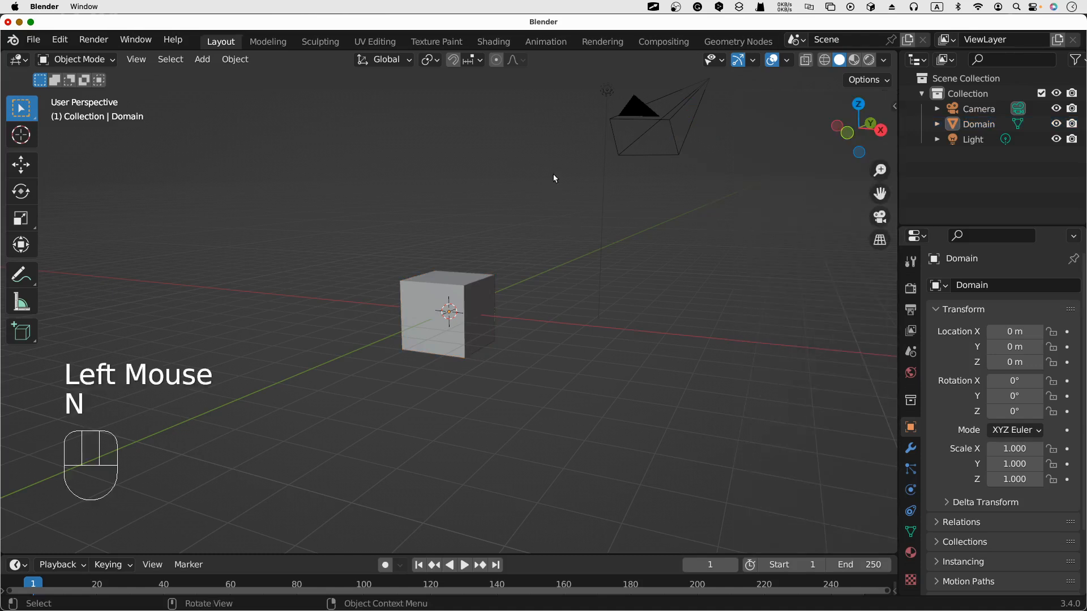
Step: Switch the viewport to wireframe shading and select the Domain cube together with the light
key(z)
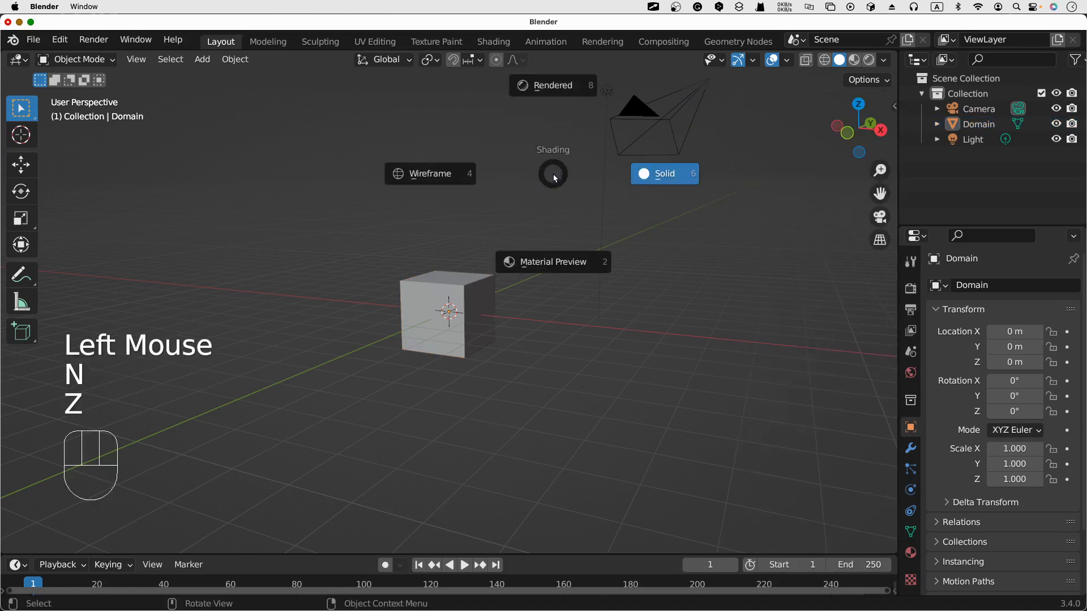
click(476, 173)
click(494, 357)
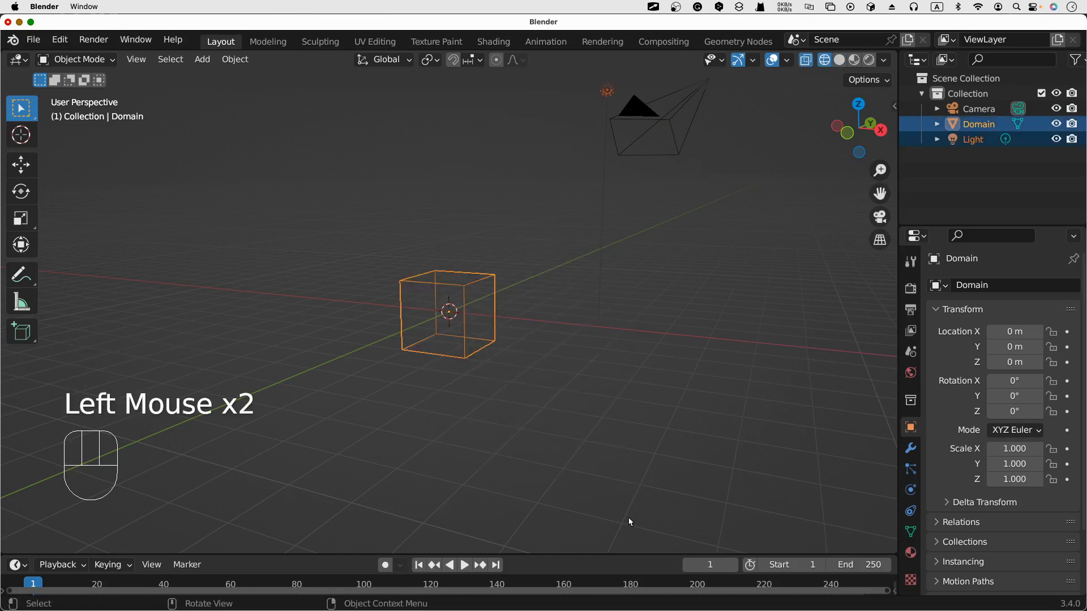
Step: In front view, scale the selected Domain cube and light up to about 3.1 times their size
key(KP_1)
scroll(626, 281, down, 3)
scroll(626, 282, up, 2)
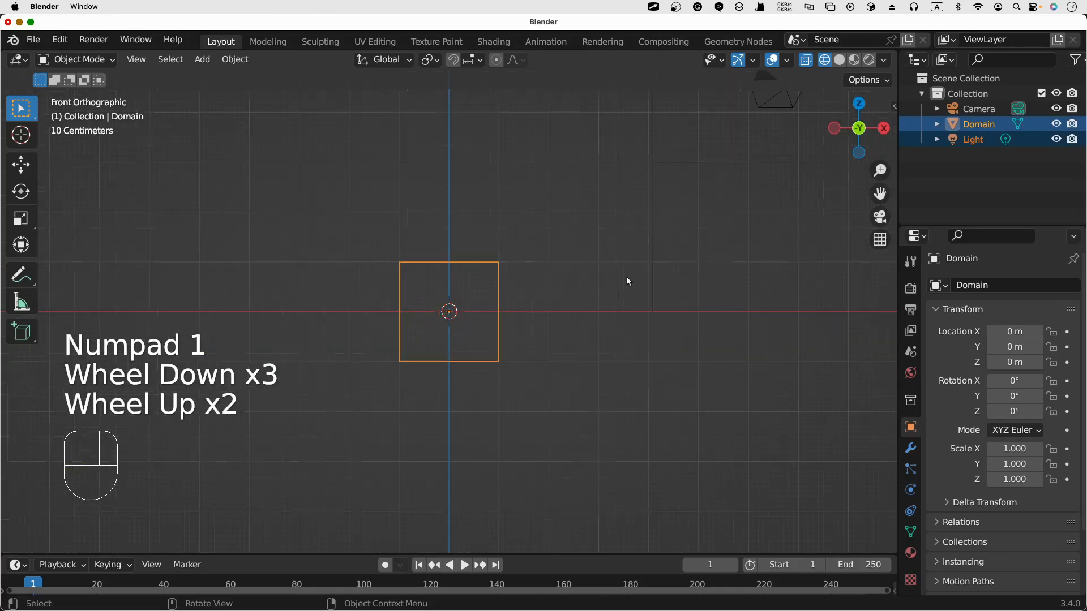
scroll(601, 263, down, 3)
key(s)
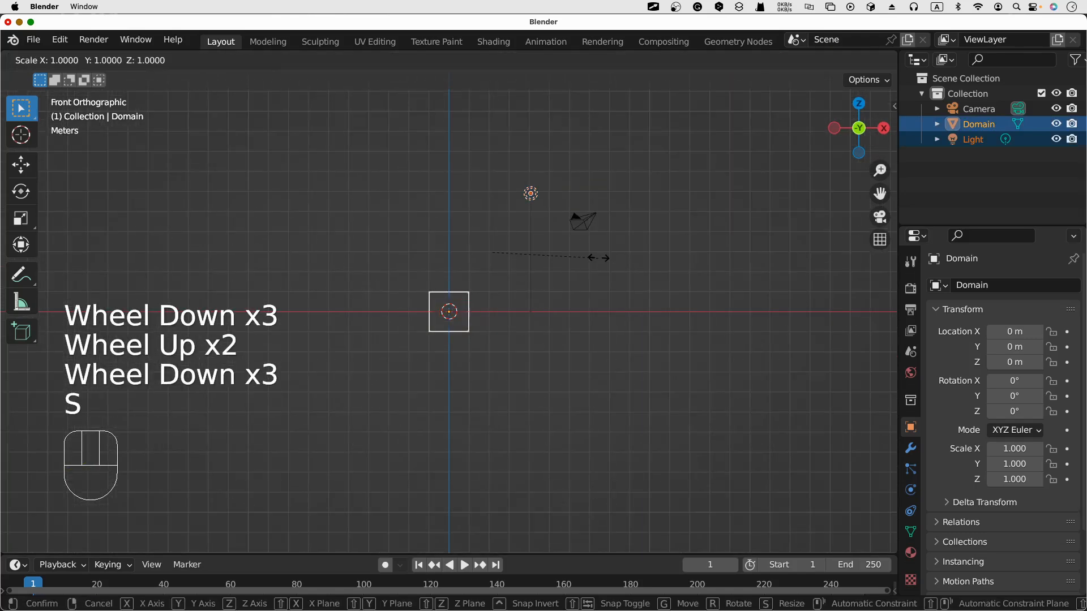
click(818, 170)
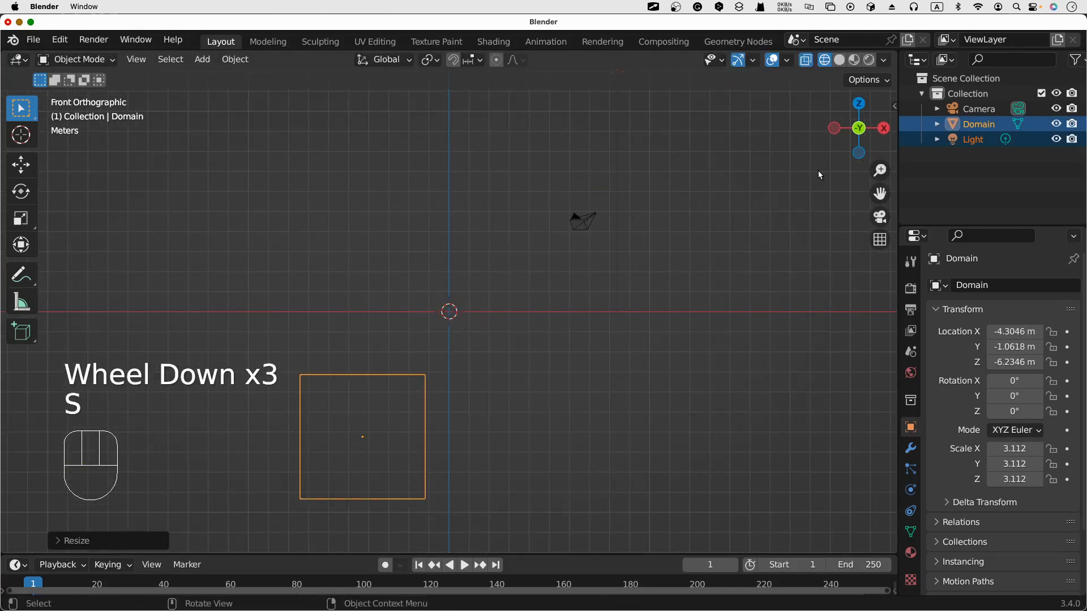
Step: Move the Domain cube back over the origin and enlarge it to a scale of about 4.76
key(g)
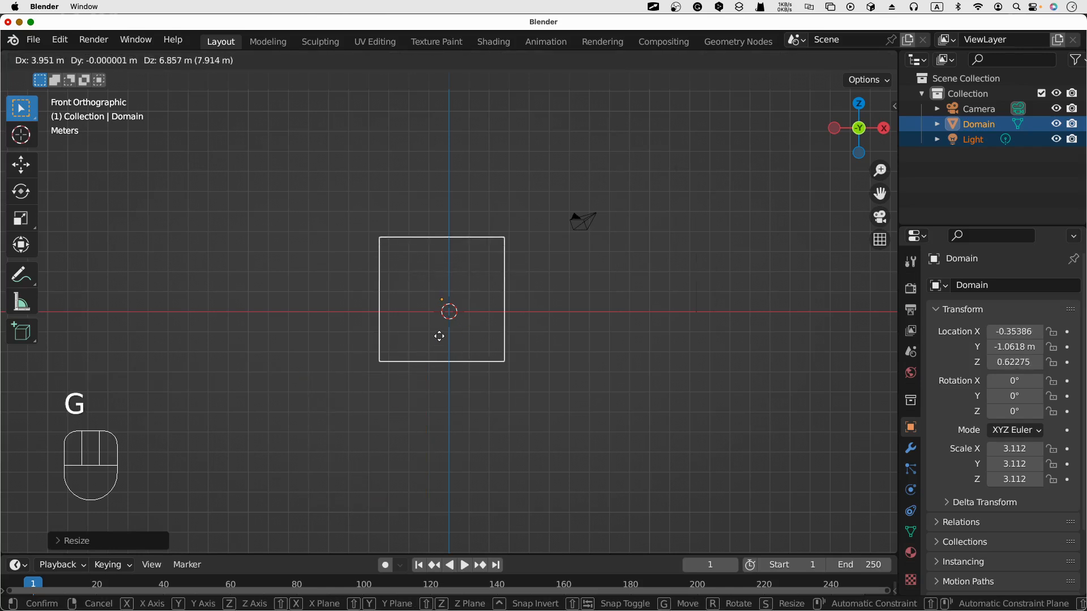
click(446, 287)
key(s)
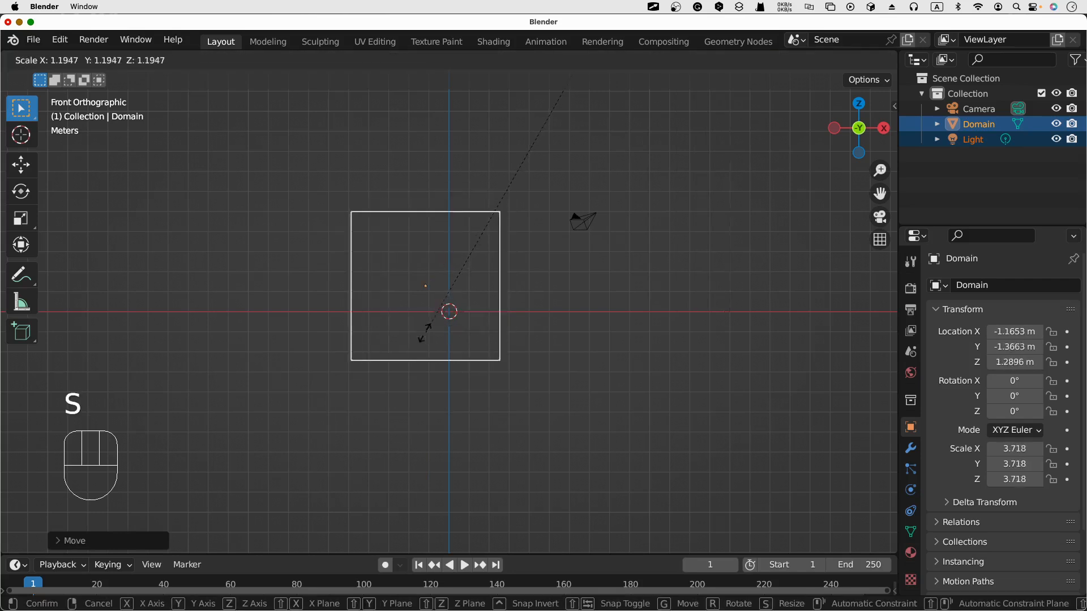
click(369, 400)
Step: Move the enlarged Domain cube so its base rests on the ground line, centred over the origin at about Z 4.81 m, and deselect it
key(g)
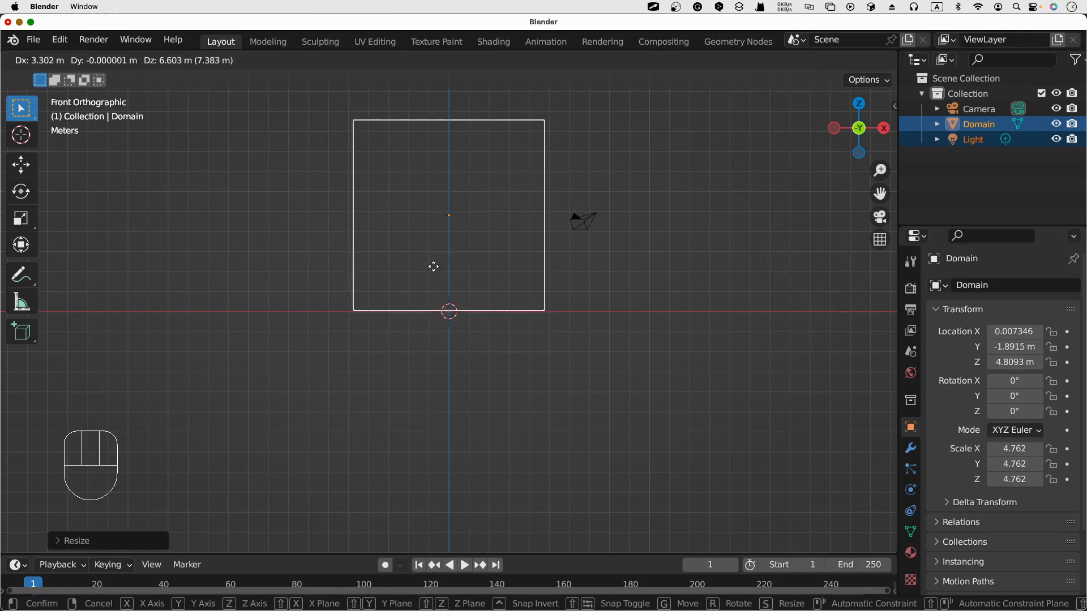
click(434, 267)
click(797, 360)
middle_drag(797, 361, 721, 364)
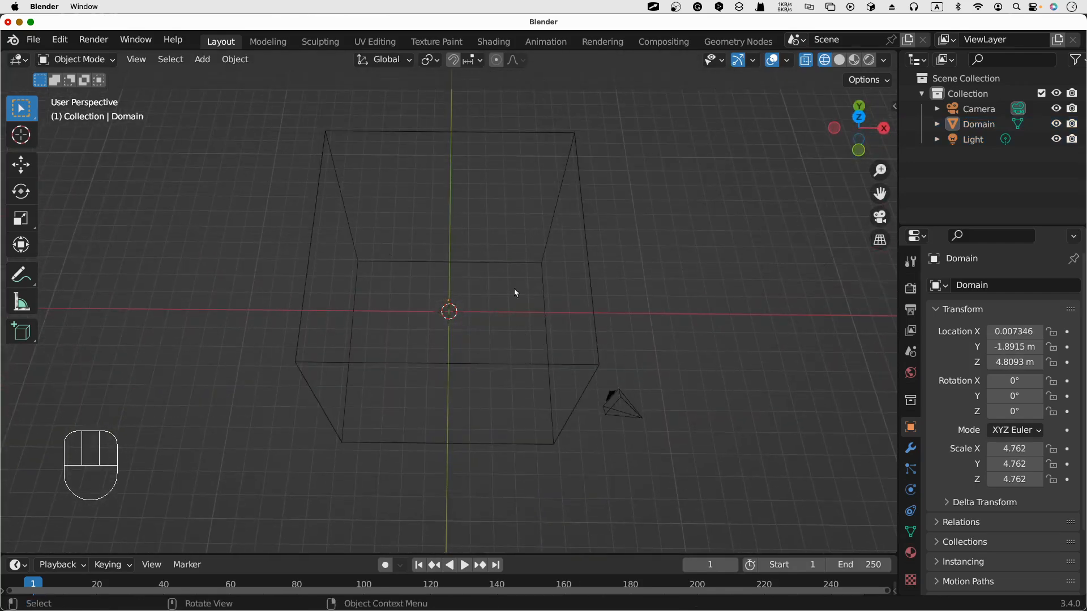
middle_drag(704, 412, 663, 326)
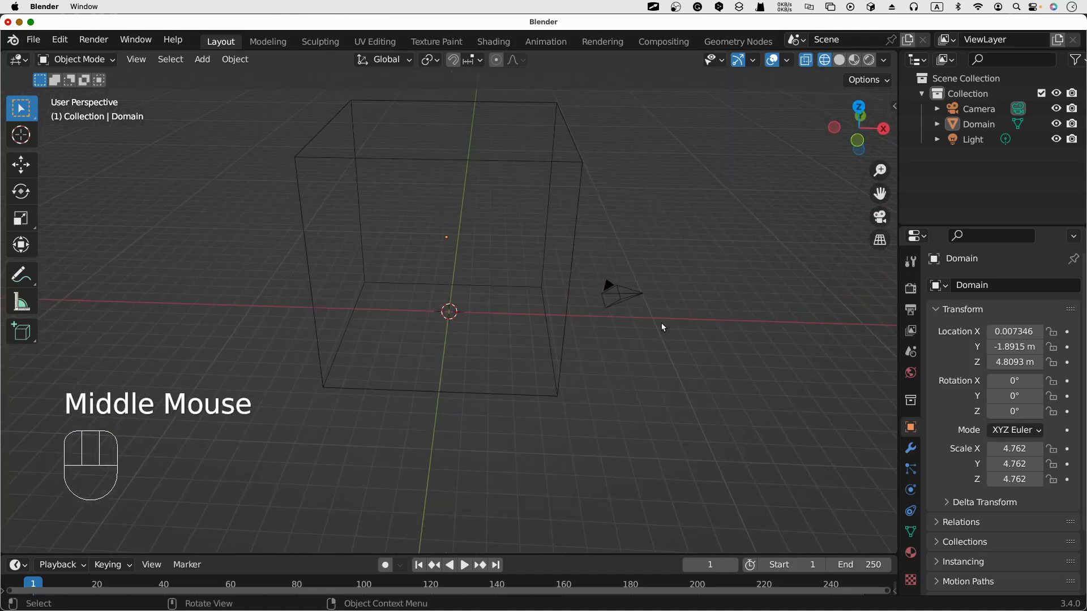
Step: Add a UV sphere at the origin
click(659, 262)
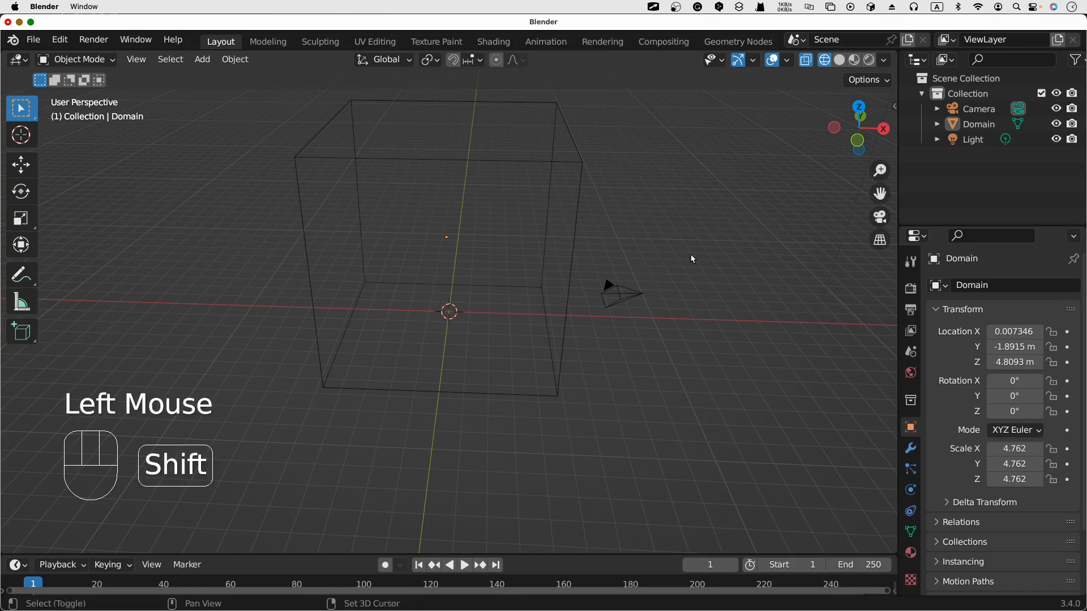
key(shift+a)
mouse_move(692, 258)
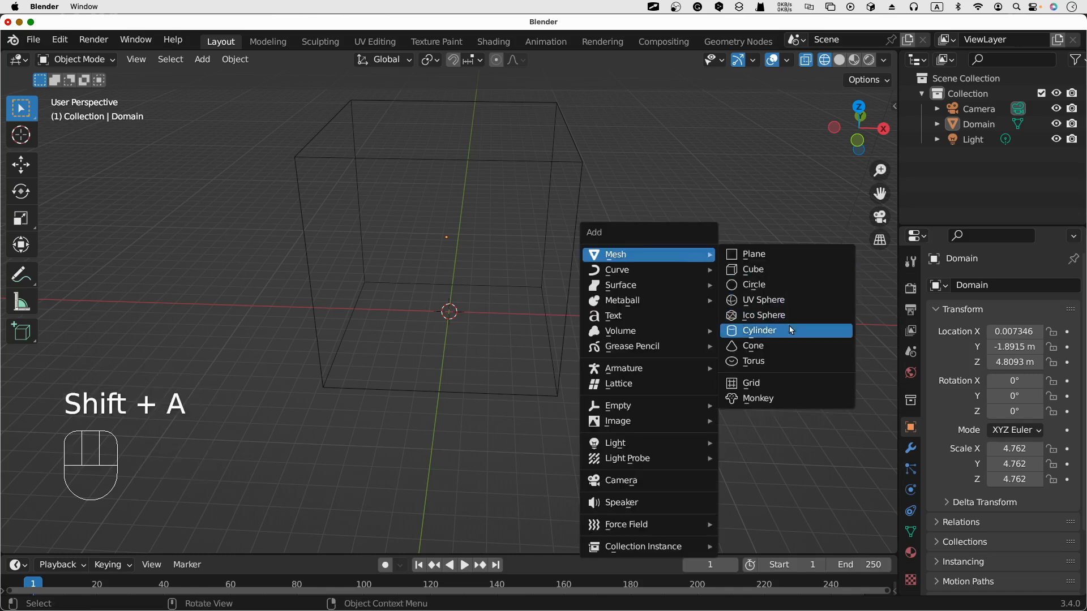
click(782, 304)
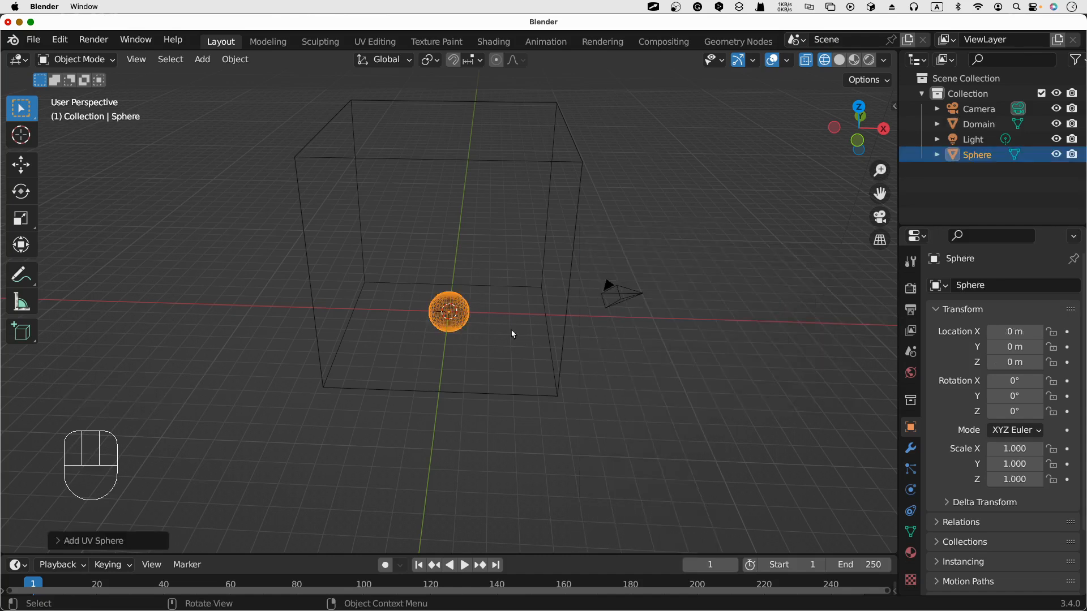
Step: In front view, raise the sphere about 1.8 m along the Z axis, inside the Domain cube
key(KP_1)
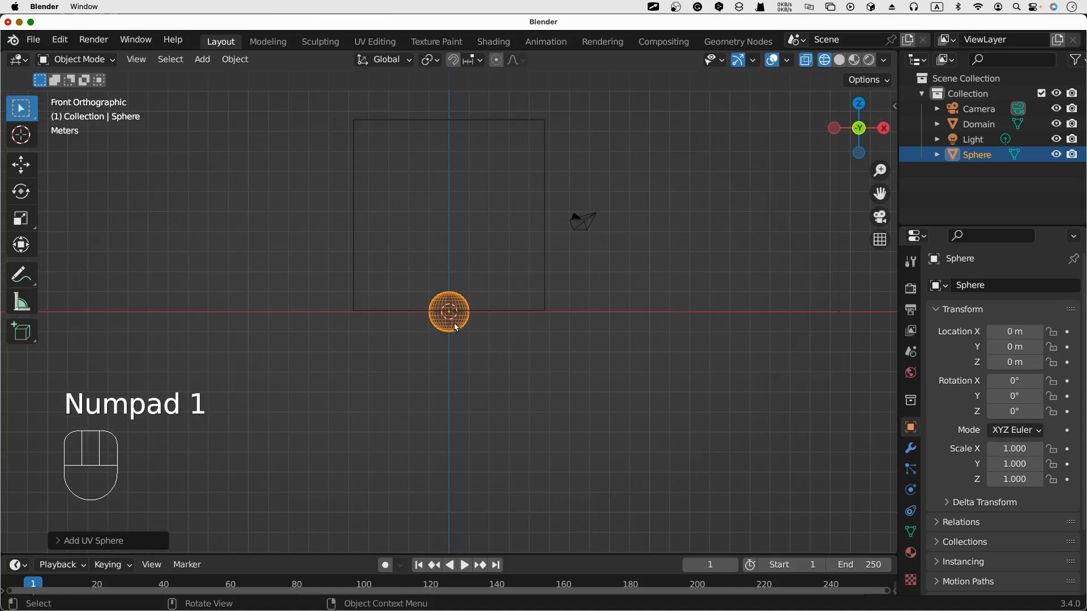
key(g)
key(z)
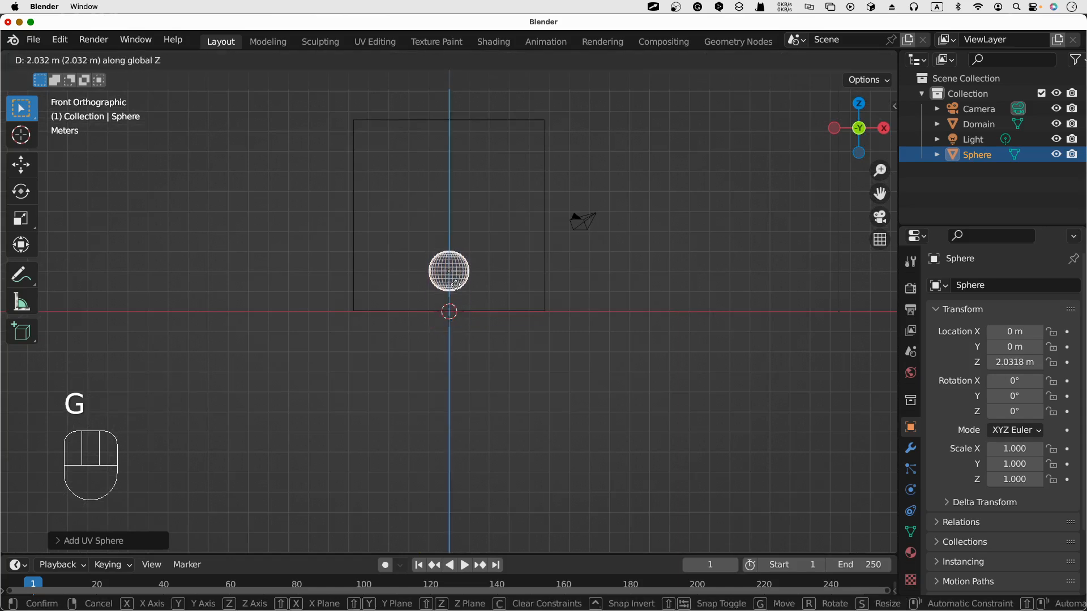
click(457, 286)
click(837, 314)
middle_drag(837, 314, 736, 267)
Step: Rename the sphere as Flow and deselect it
double_click(982, 155)
text(Flow)
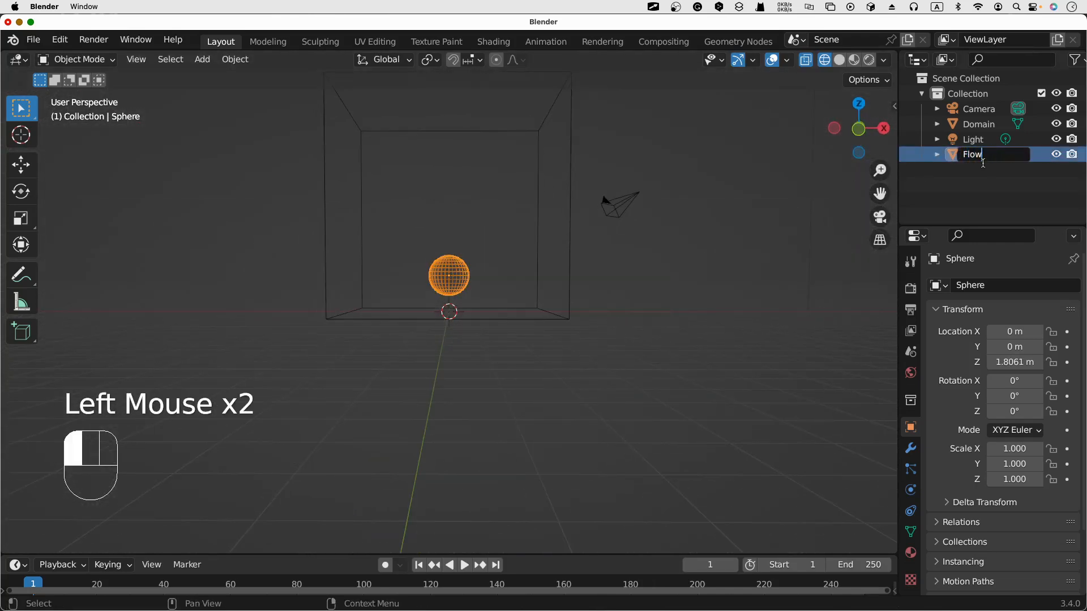
key(Return)
click(661, 266)
middle_drag(661, 267, 253, 154)
middle_drag(153, 244, 417, 239)
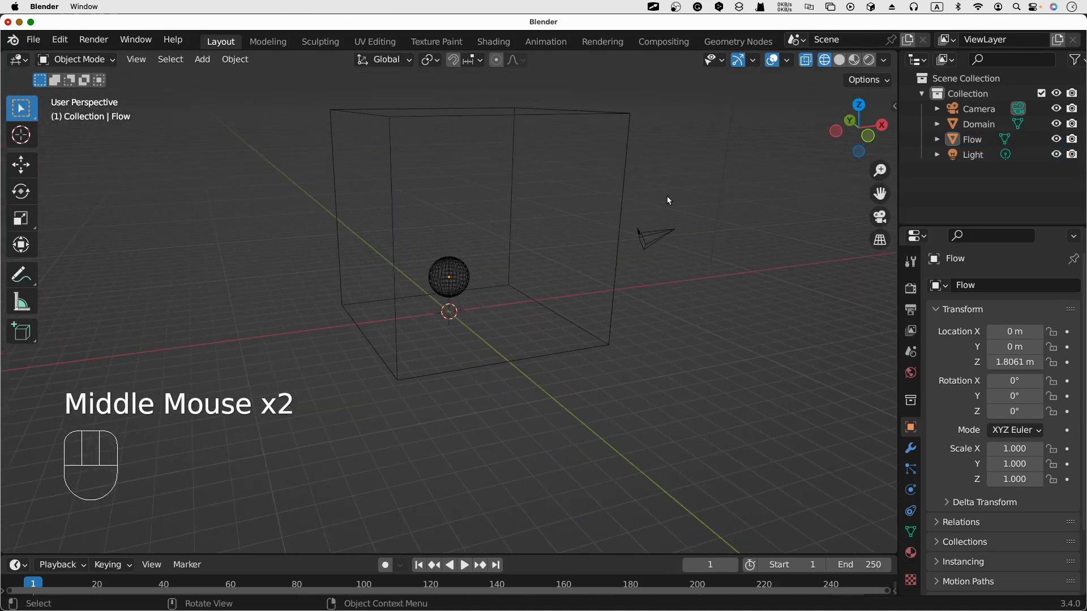
Step: Add Fluid physics to the Domain cube and set its type to Domain
click(449, 277)
middle_drag(708, 425, 628, 432)
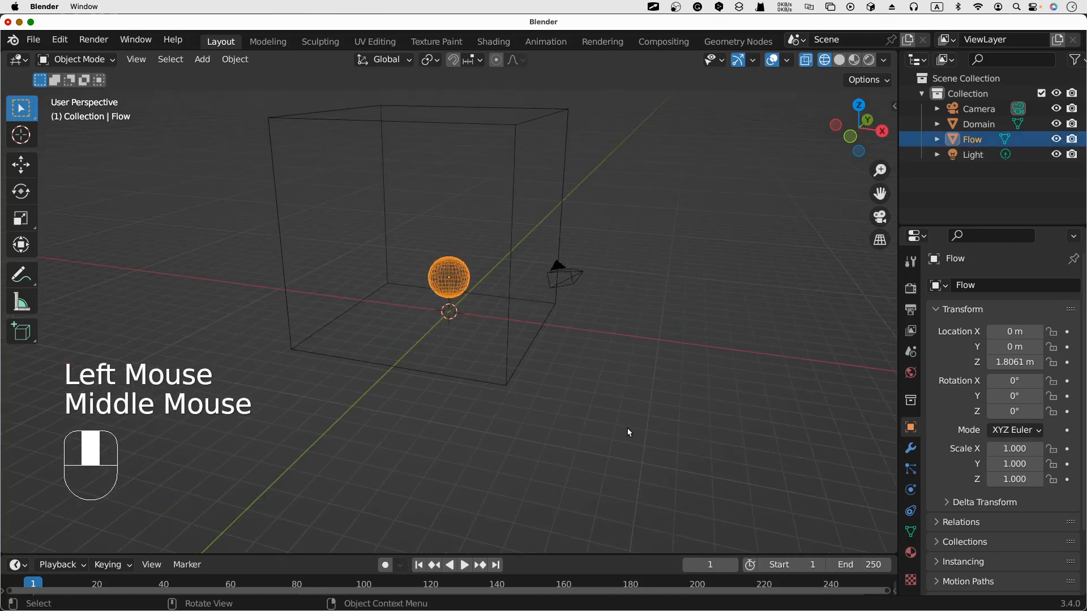
drag(267, 263, 403, 404)
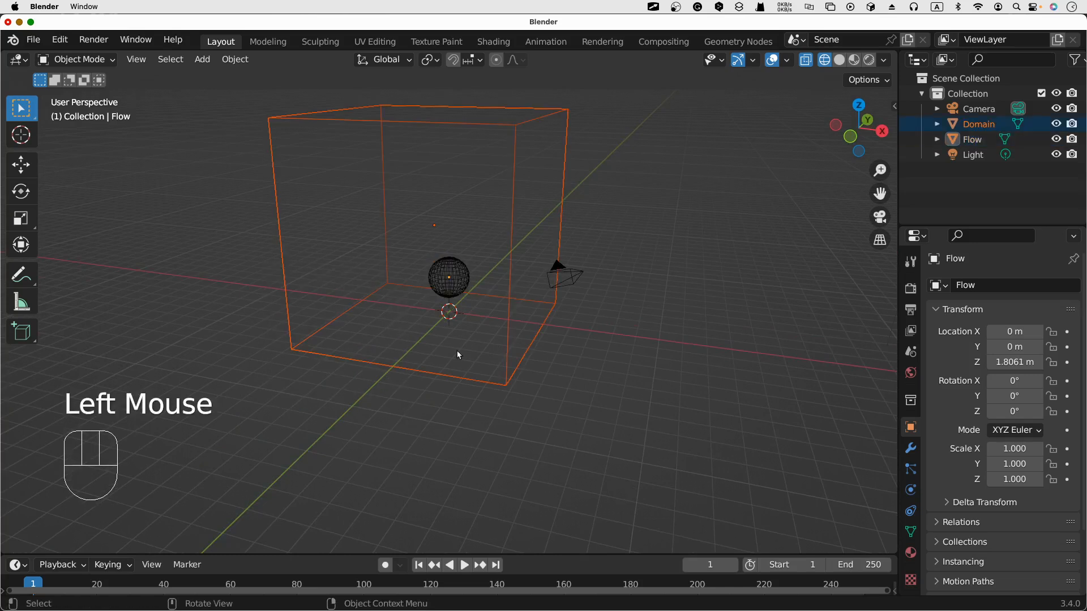
click(978, 125)
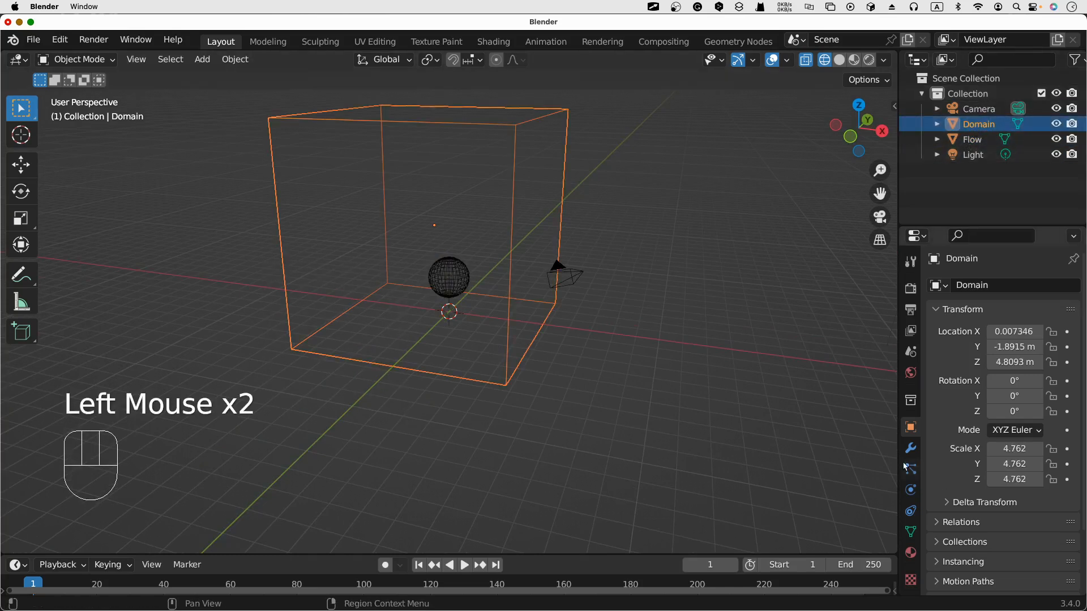
click(913, 491)
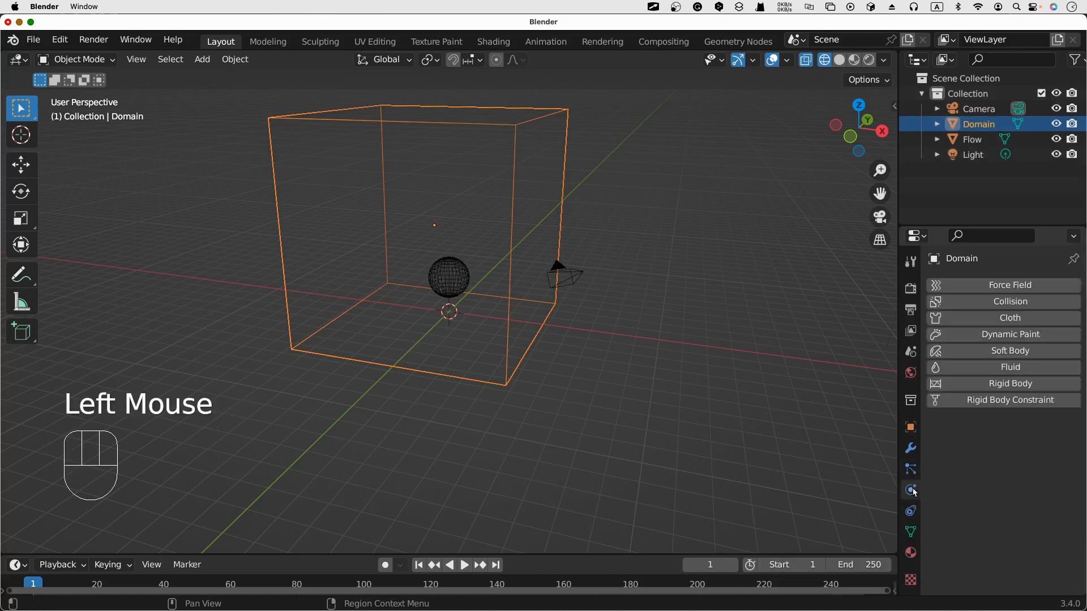
click(996, 371)
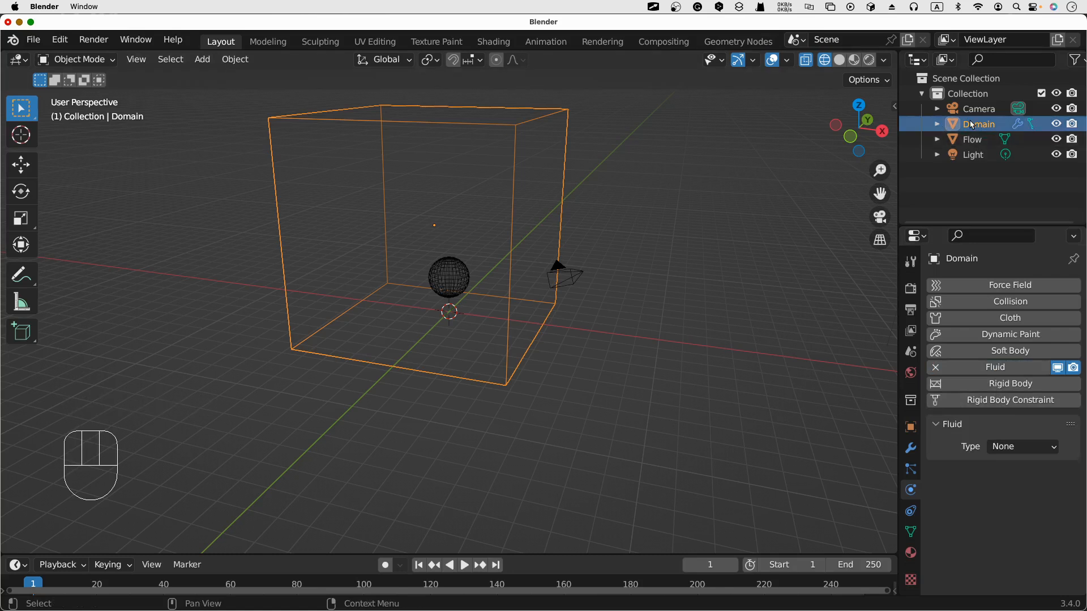
click(1017, 452)
click(1023, 481)
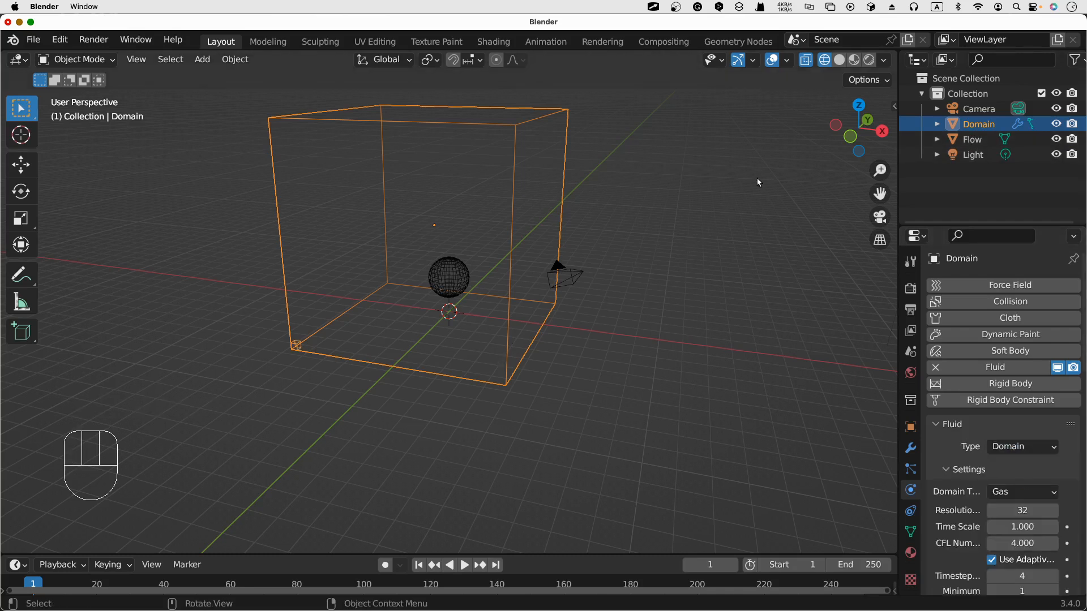
Step: Add Fluid physics of type Flow to the sphere and play the smoke simulation
click(453, 278)
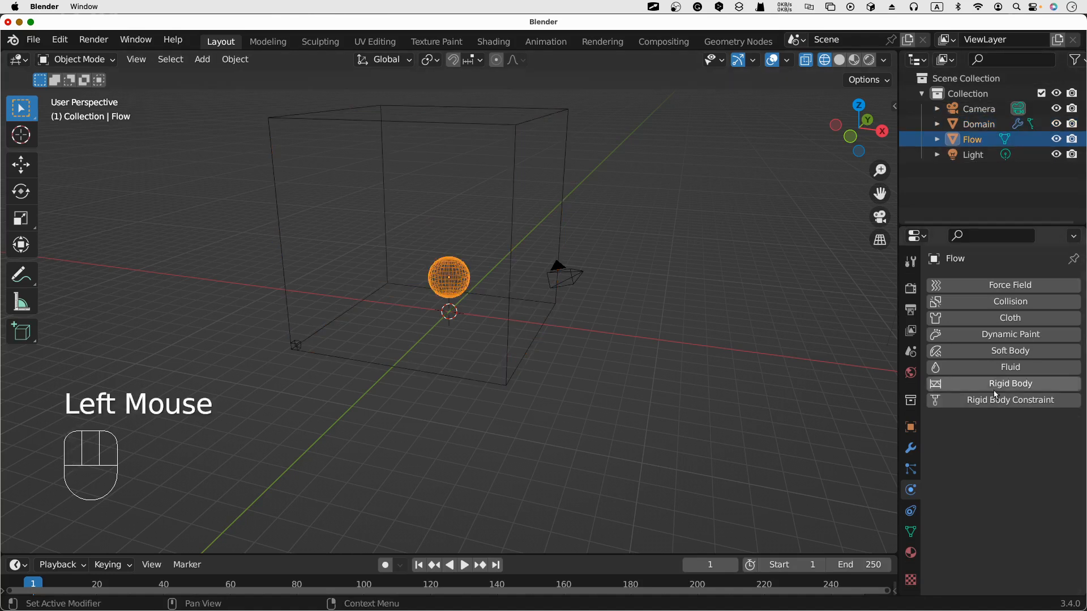
click(1006, 369)
click(1022, 447)
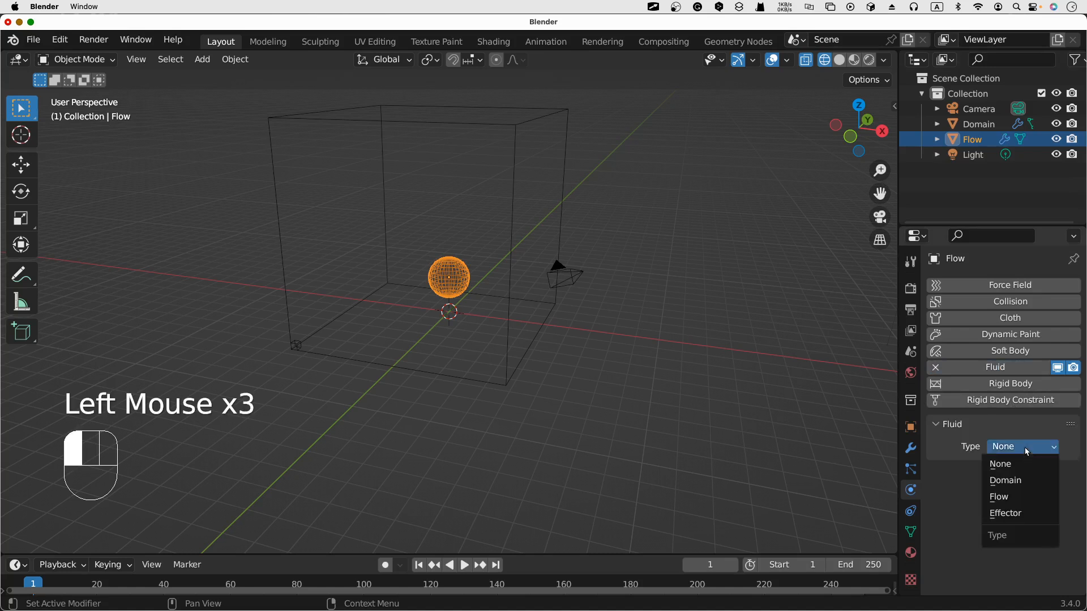
click(1020, 497)
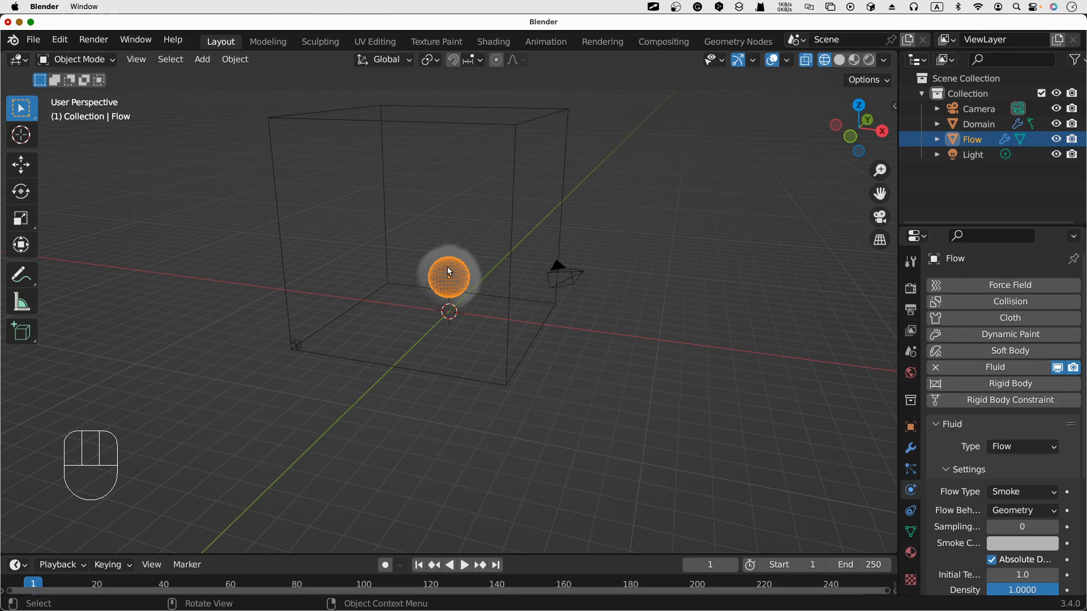
click(469, 566)
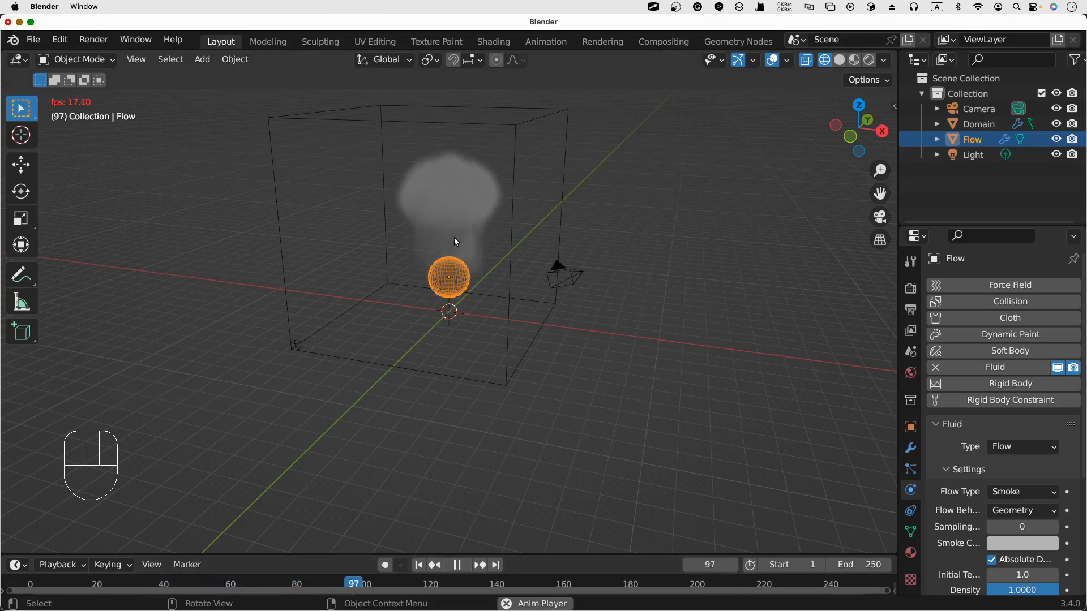
Step: Stop the playback, return to frame 1 and set the Flow sphere's Flow Type to Fire + Smoke
click(457, 566)
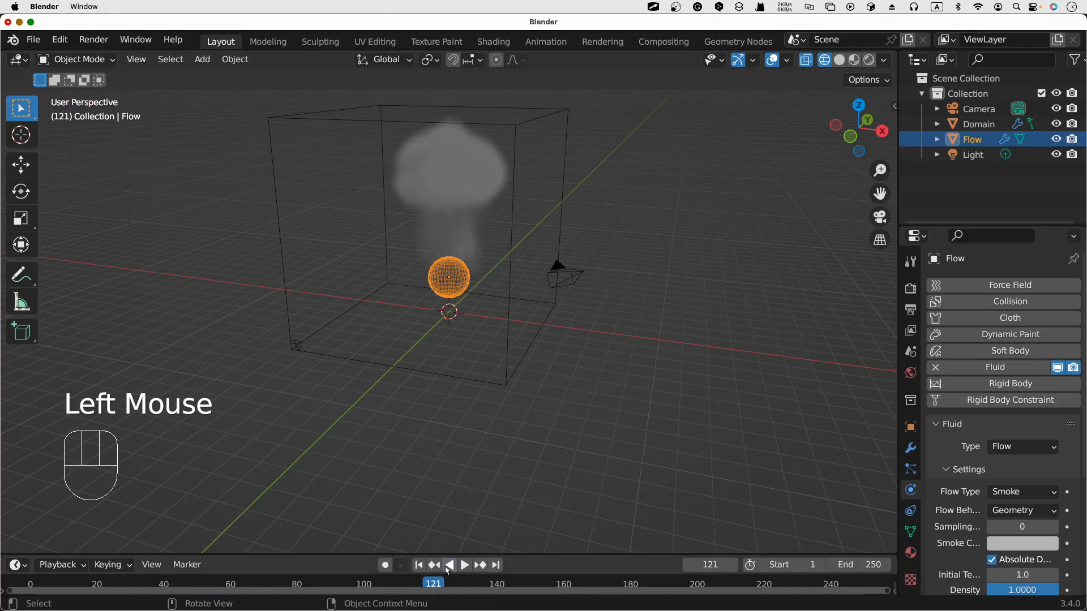
click(419, 567)
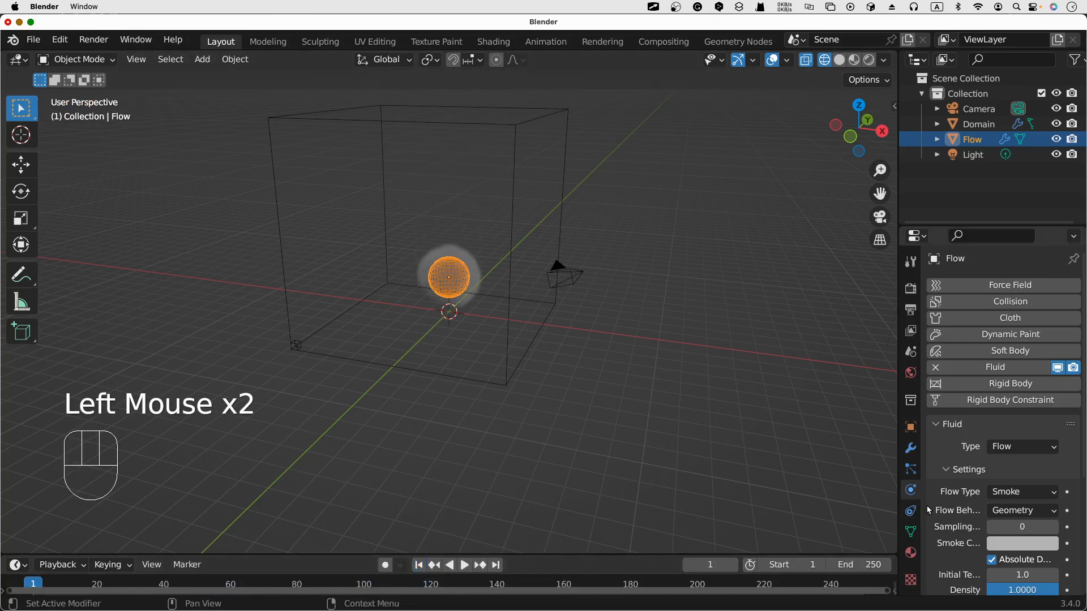
click(1011, 492)
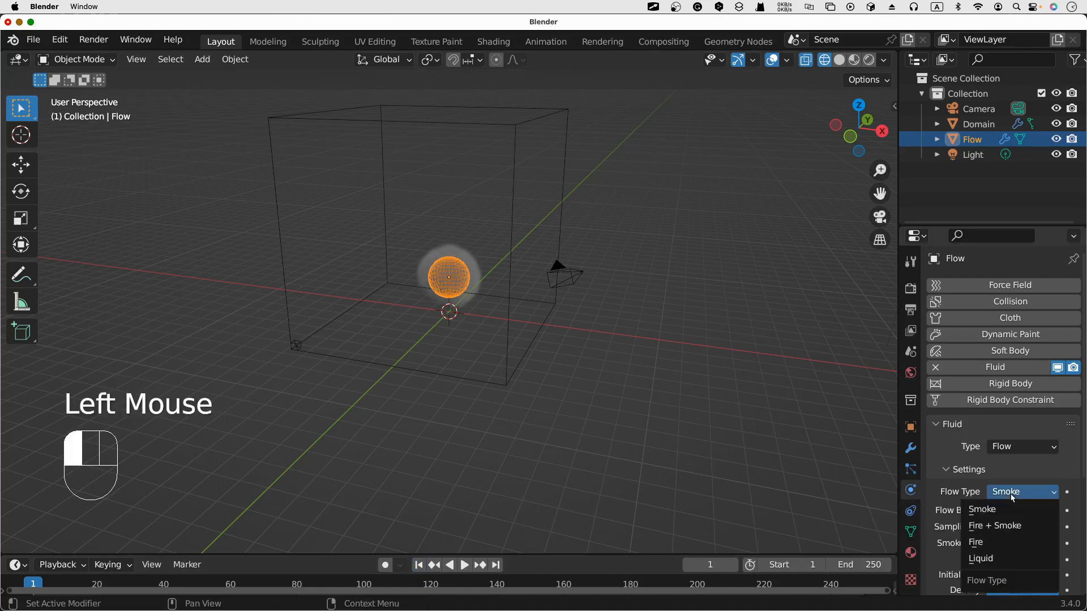
click(1014, 526)
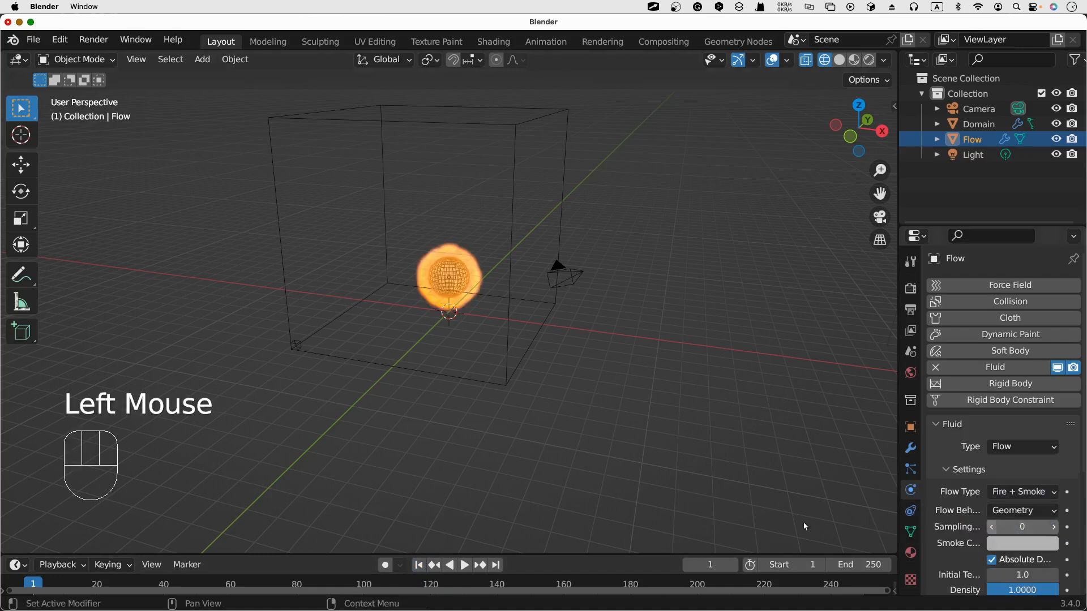
Step: Play the Fire + Smoke simulation twice to examine how the emission behaves, returning to frame 1 each time
click(471, 566)
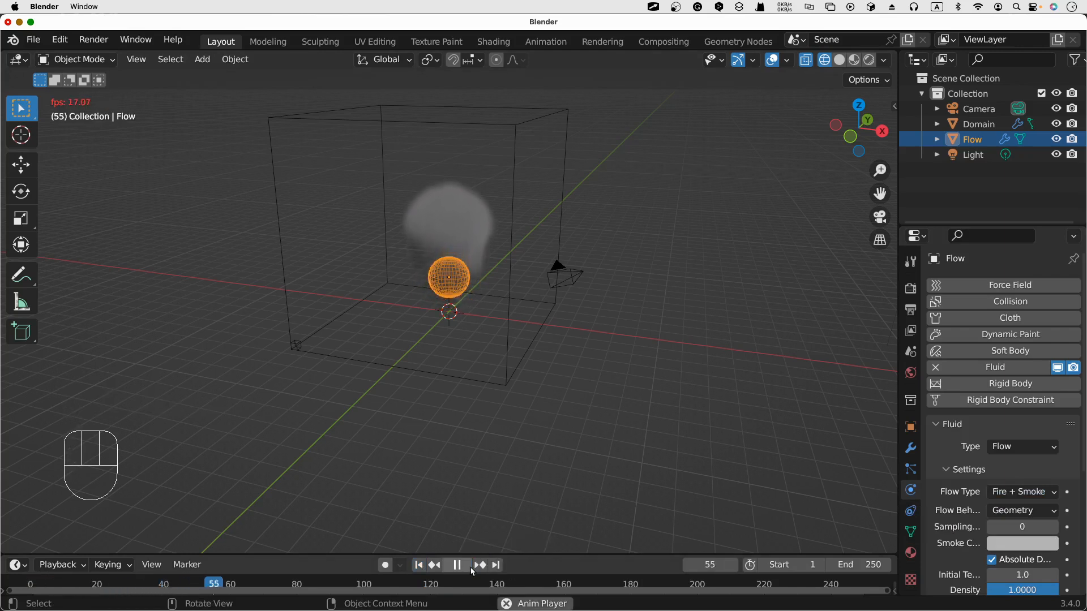
click(470, 567)
click(426, 567)
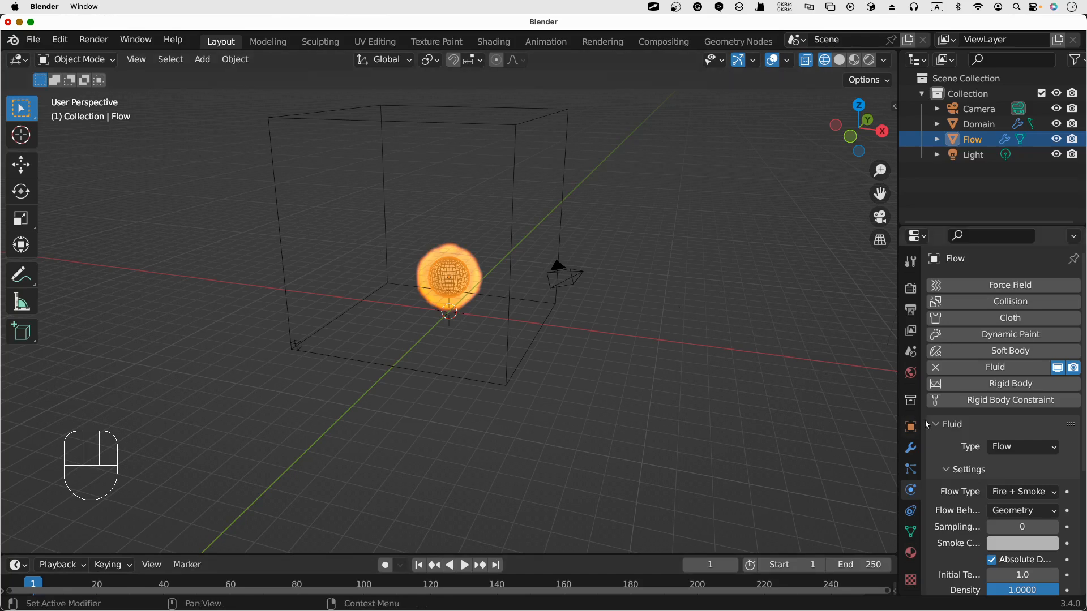
mouse_move(620, 205)
middle_down()
mouse_move(604, 204)
mouse_move(616, 206)
middle_up()
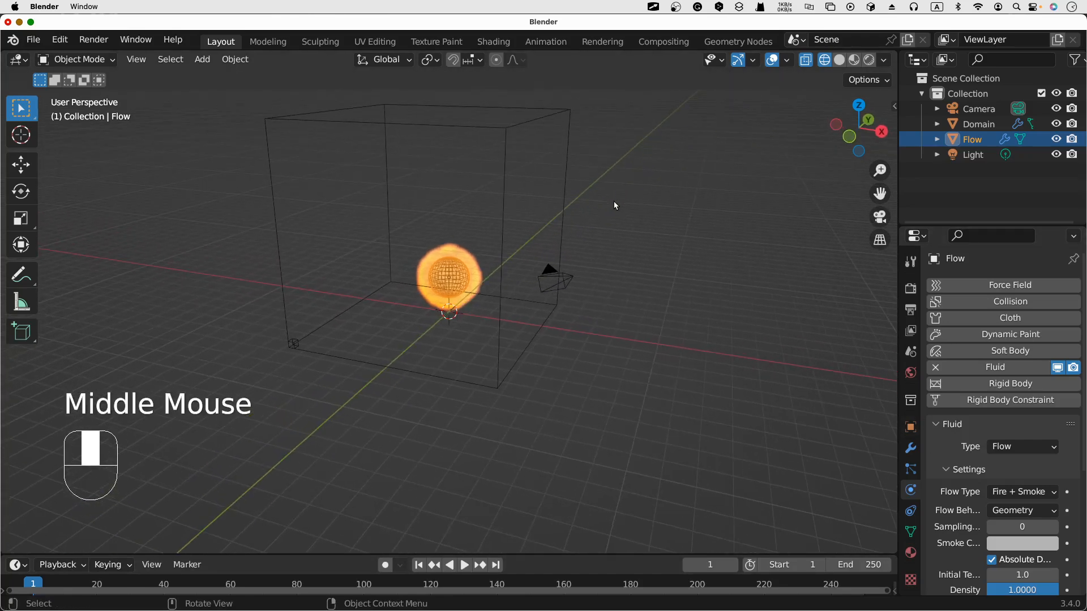
mouse_move(222, 249)
middle_down()
mouse_move(267, 262)
mouse_move(231, 244)
middle_up()
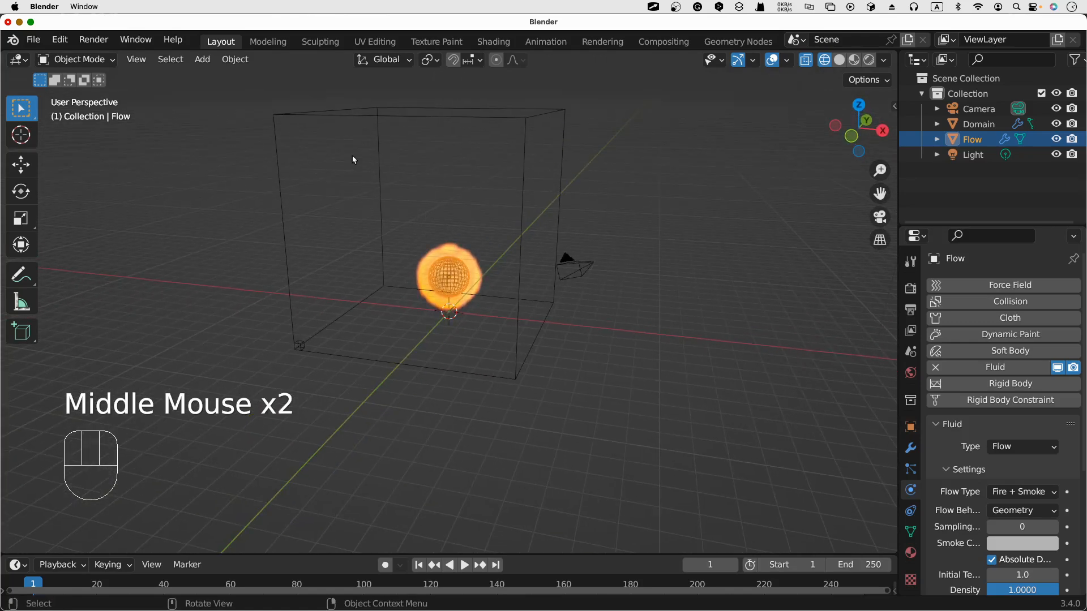
click(464, 567)
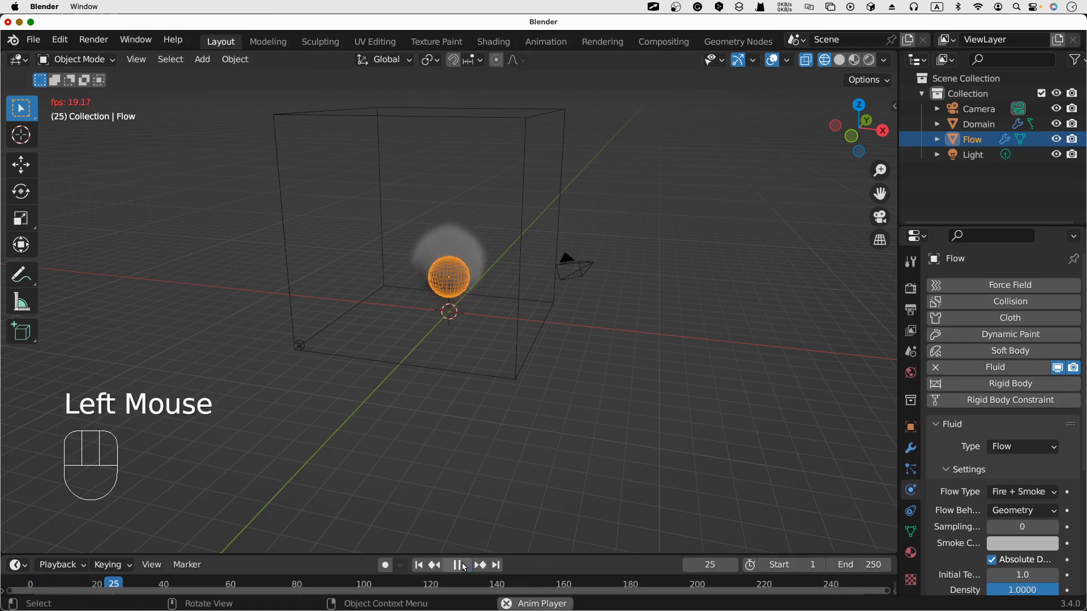
click(463, 566)
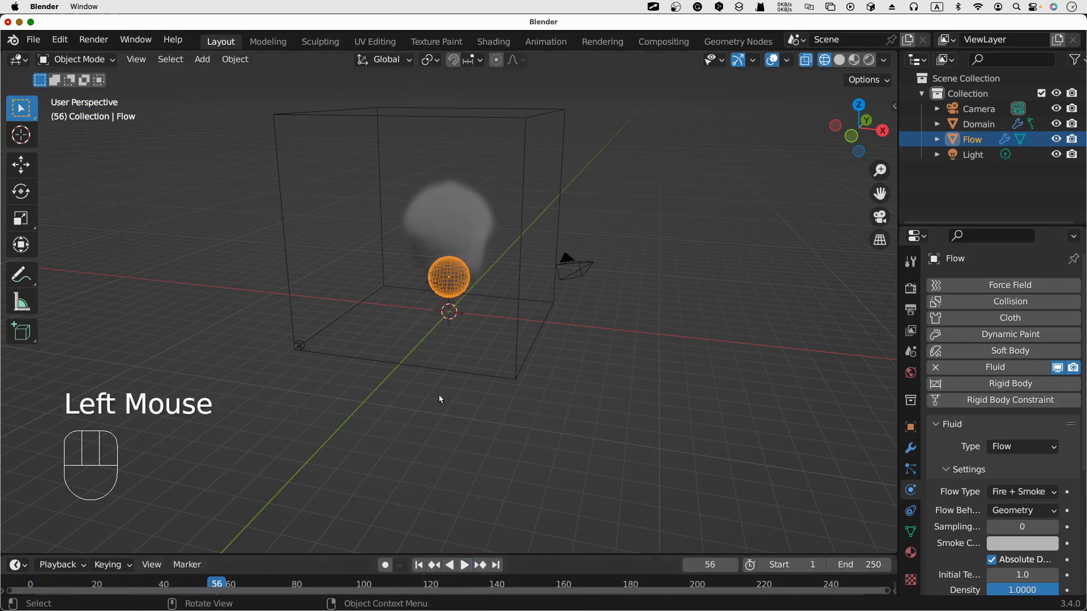
click(424, 566)
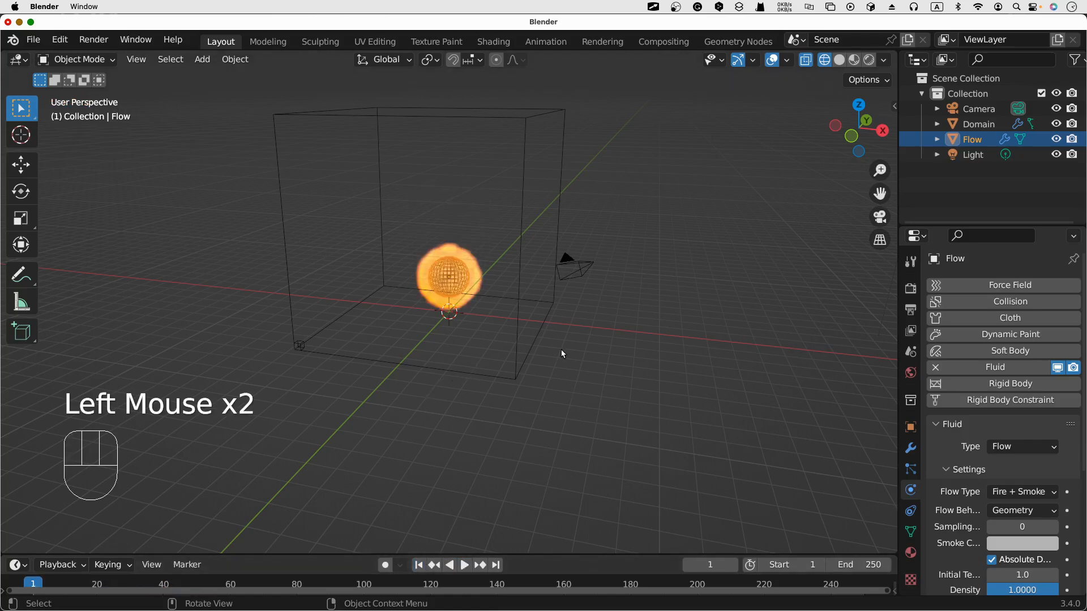
Step: Widen the properties area so the fluid setting names are readable and set the sphere's Flow Behavior to Inflow
scroll(562, 351, down, 1)
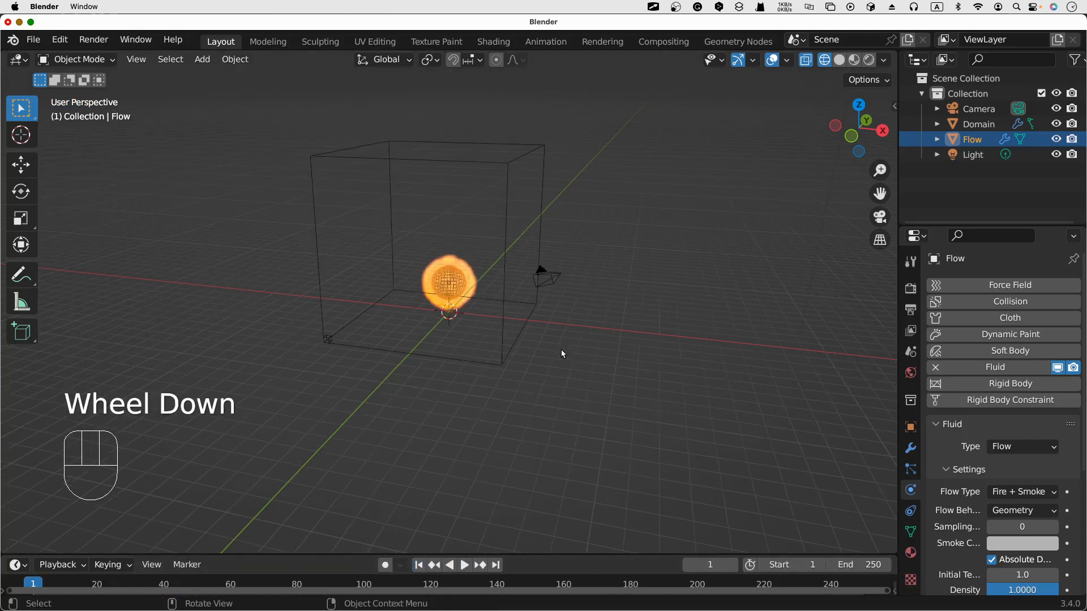
scroll(562, 351, up, 3)
scroll(562, 352, down, 1)
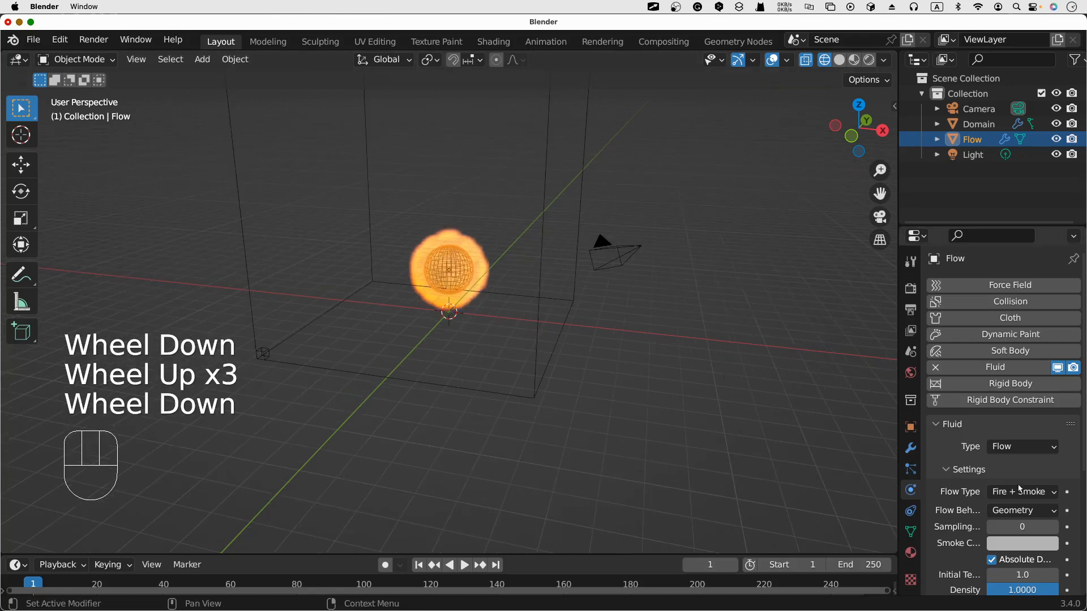
scroll(1029, 477, down, 4)
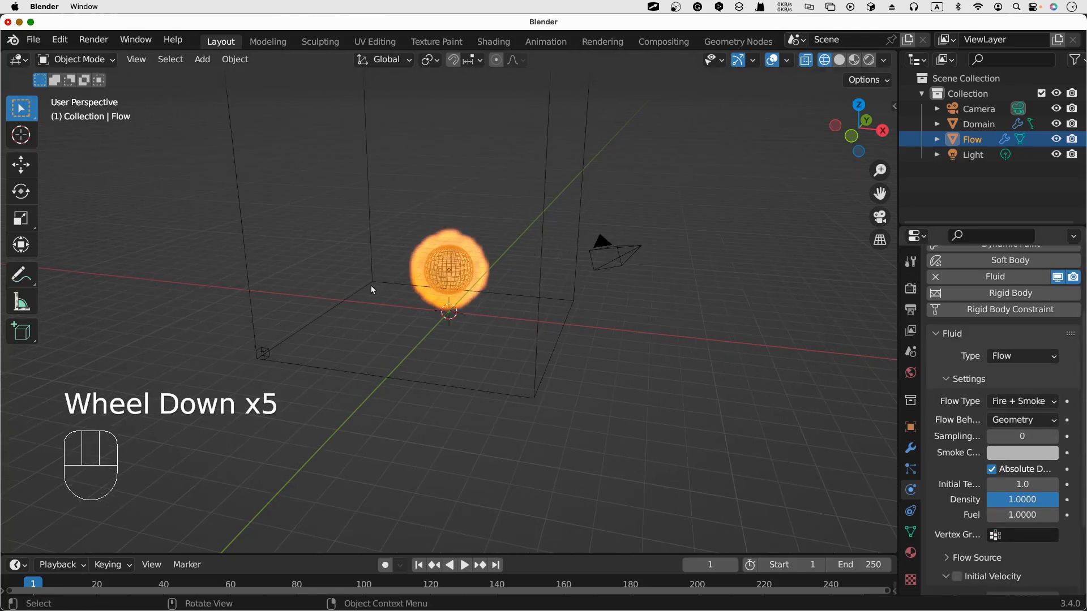
click(1026, 420)
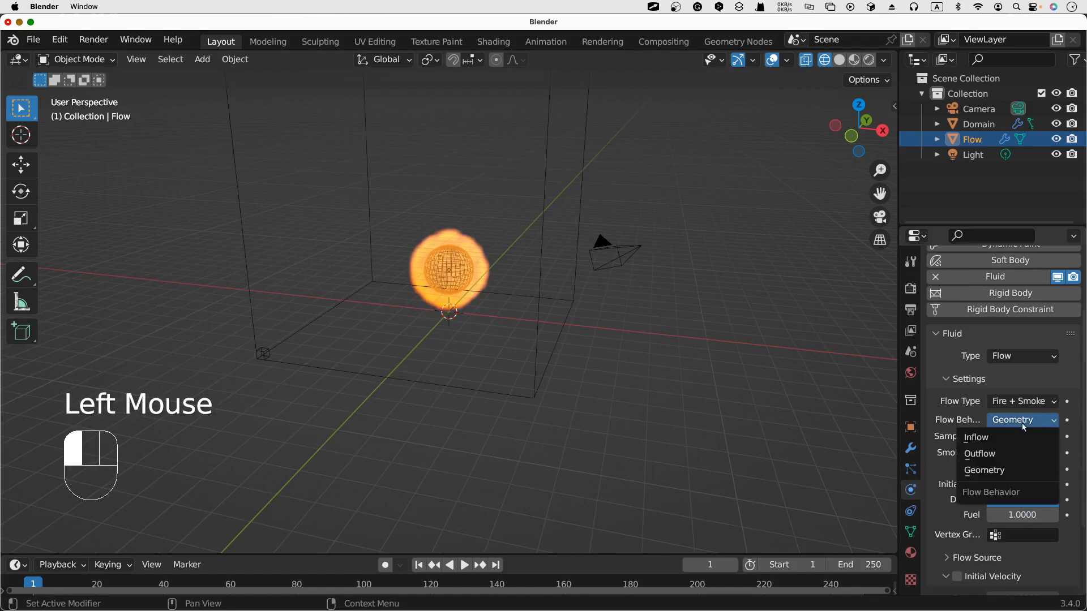
click(861, 410)
drag(899, 406, 719, 409)
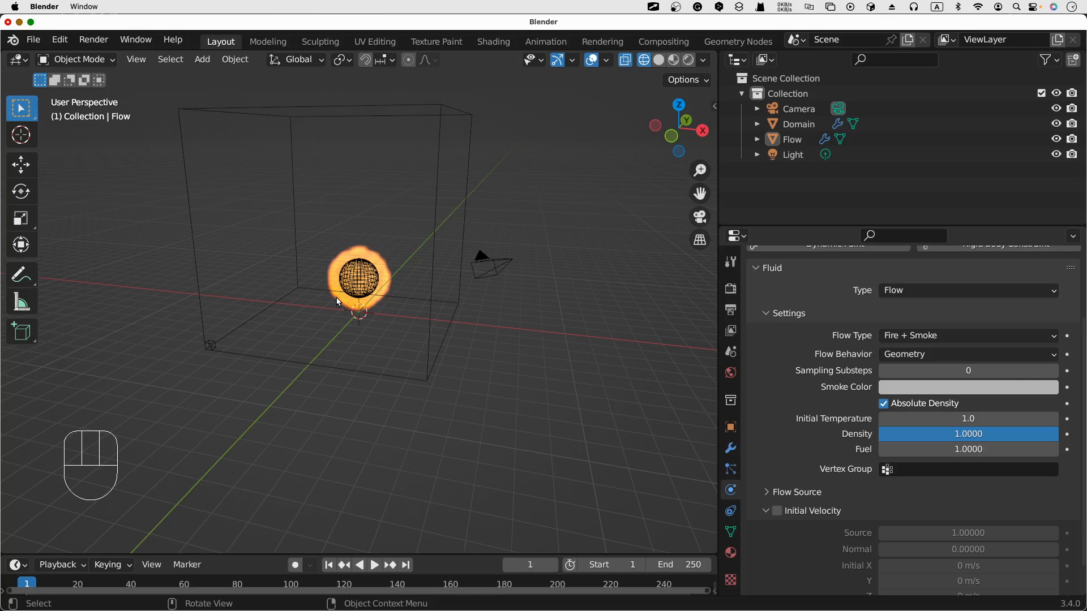
click(990, 355)
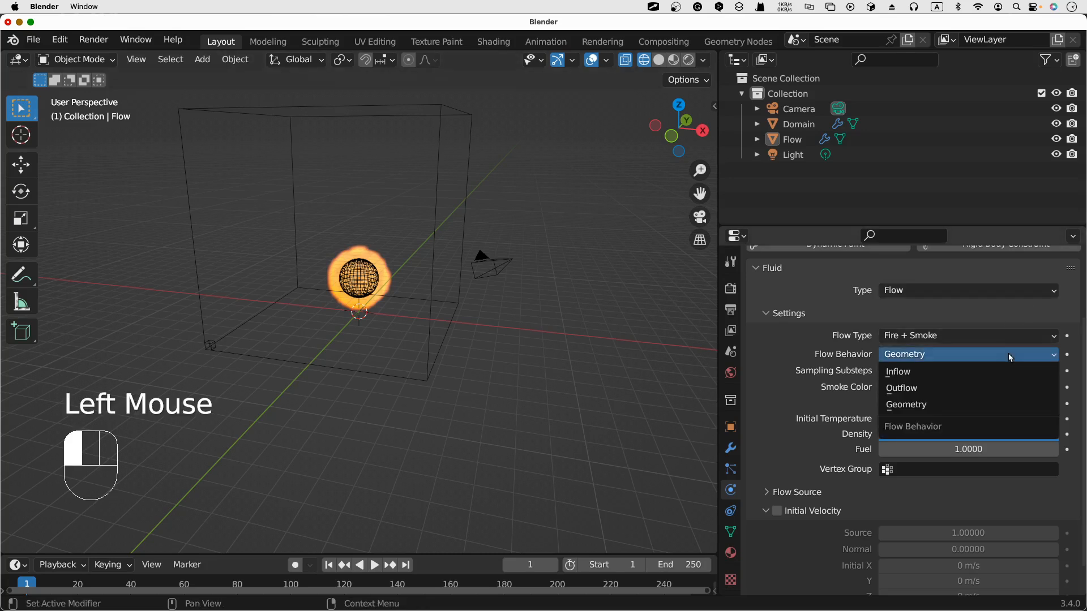
click(980, 373)
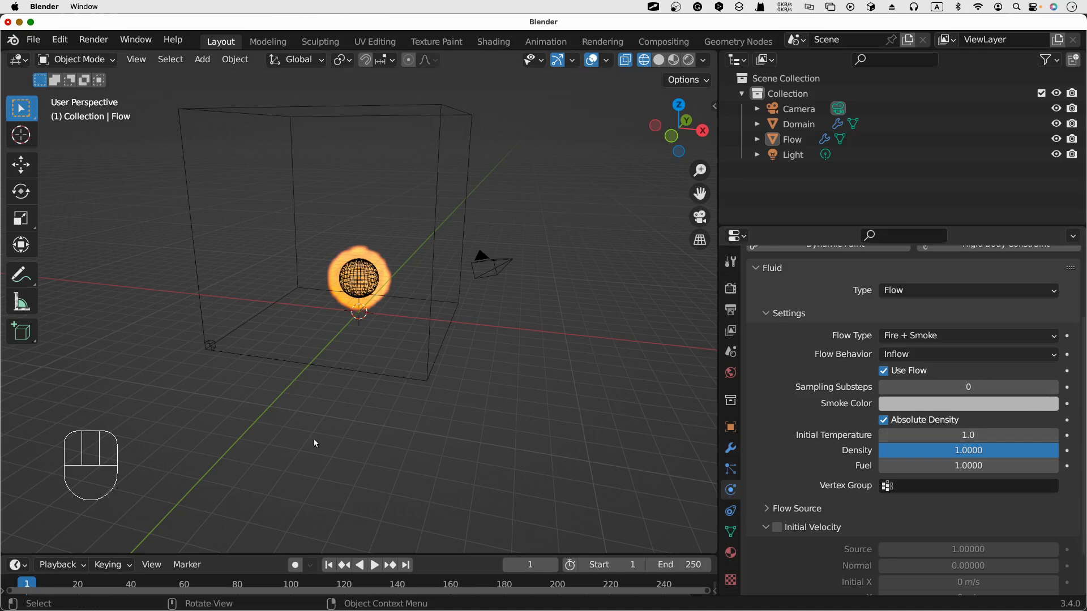
Step: Play the Inflow simulation and examine the fire and smoke inside the Domain cube from several angles
click(374, 566)
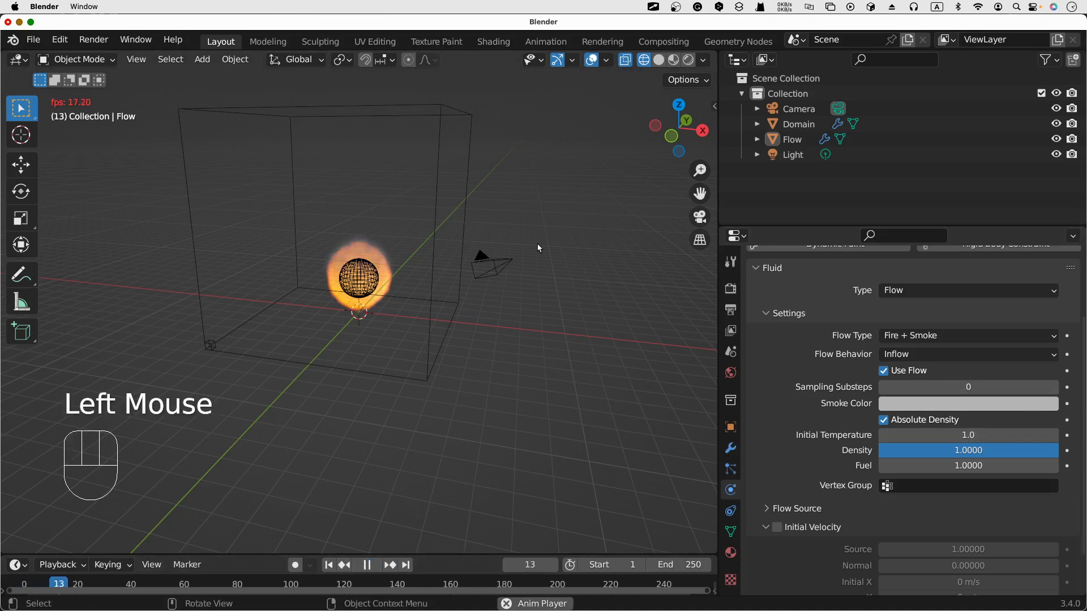
click(548, 233)
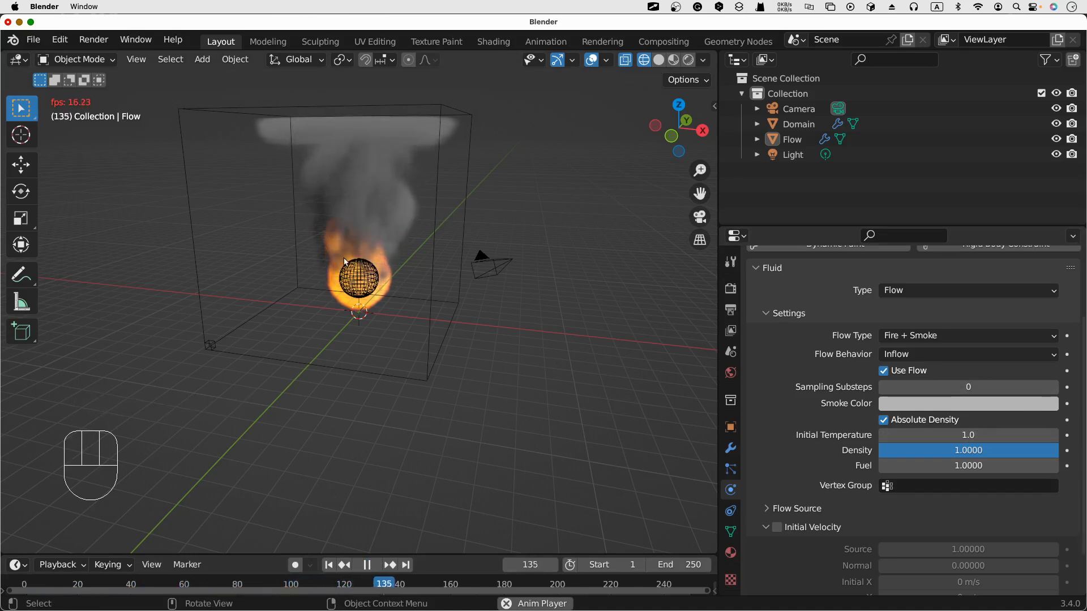
middle_drag(551, 277, 499, 291)
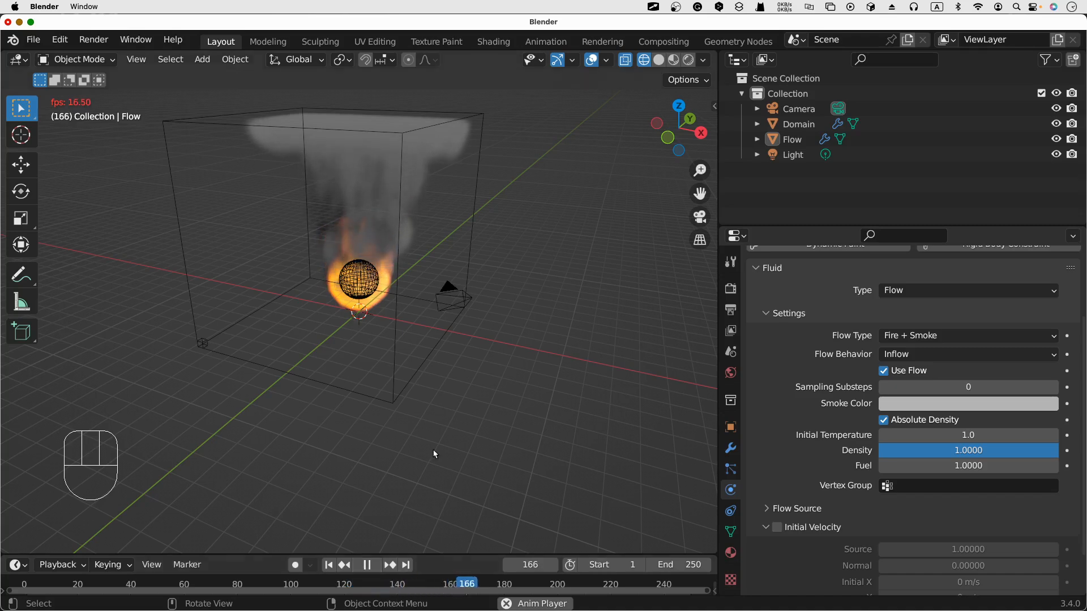
middle_drag(455, 406, 399, 526)
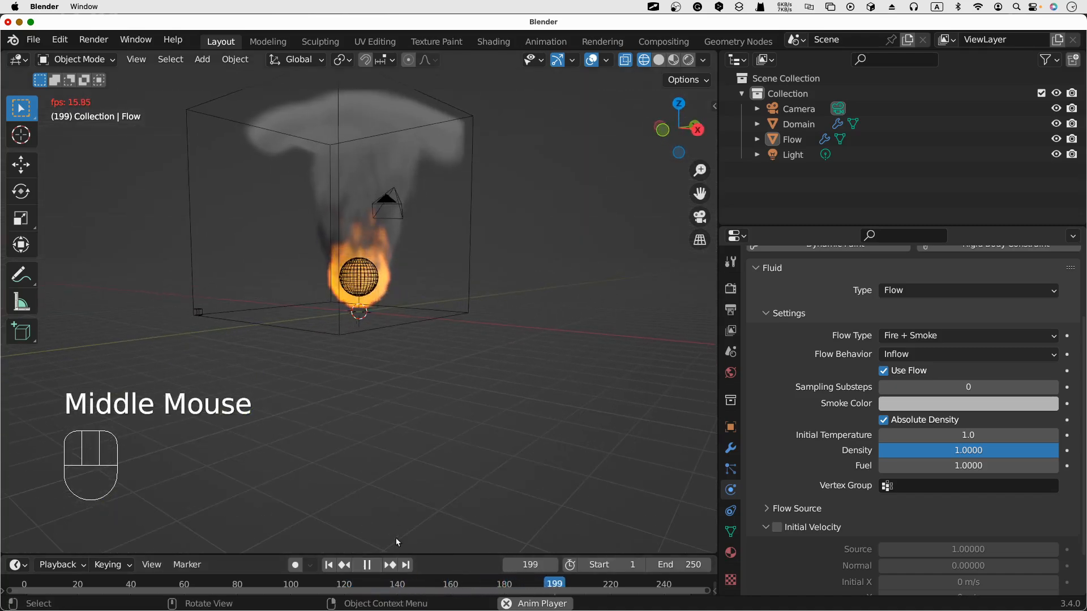